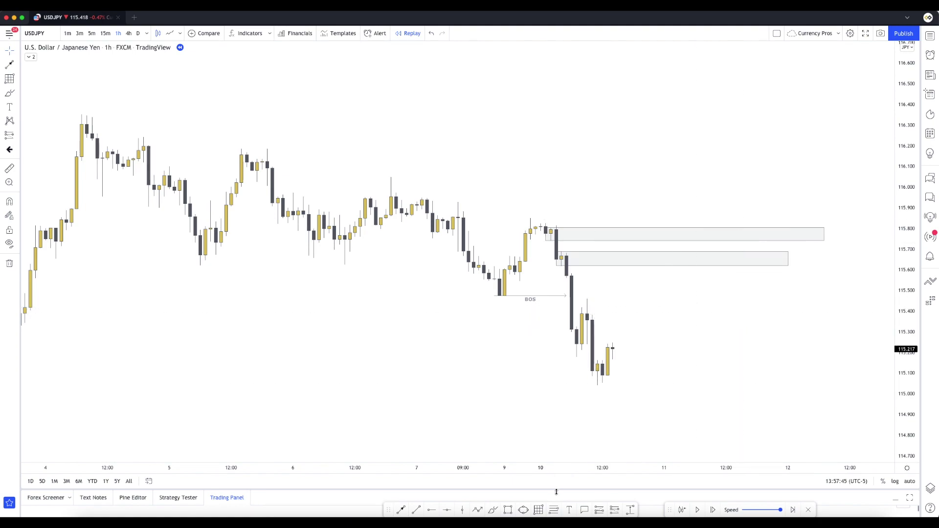
Check the 9–10 Jan down-swing's midpoint with a temporary box from 115.850 to 115.041, and remove the box
mouse_move(525, 218)
left_mouse_down()
mouse_move(669, 363)
mouse_move(731, 385)
left_mouse_up()
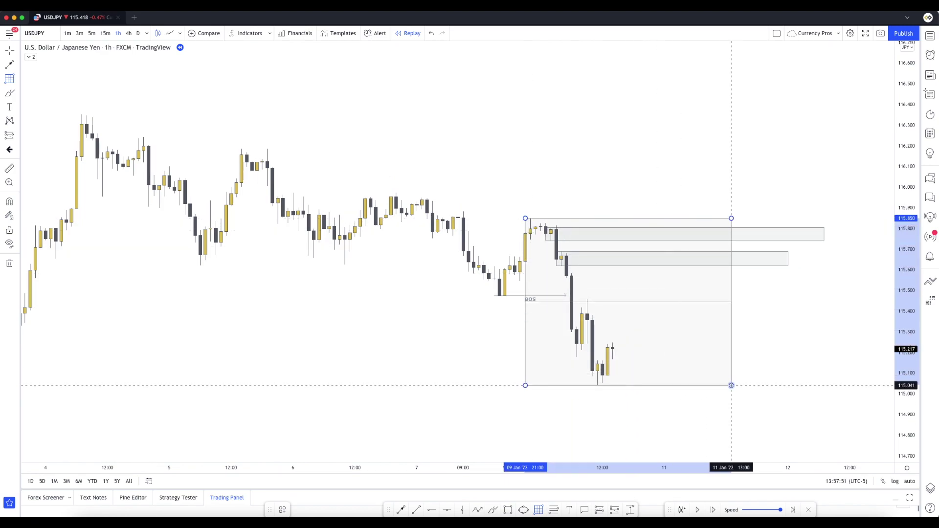
left_click_drag(731, 385, 730, 386)
key("Delete")
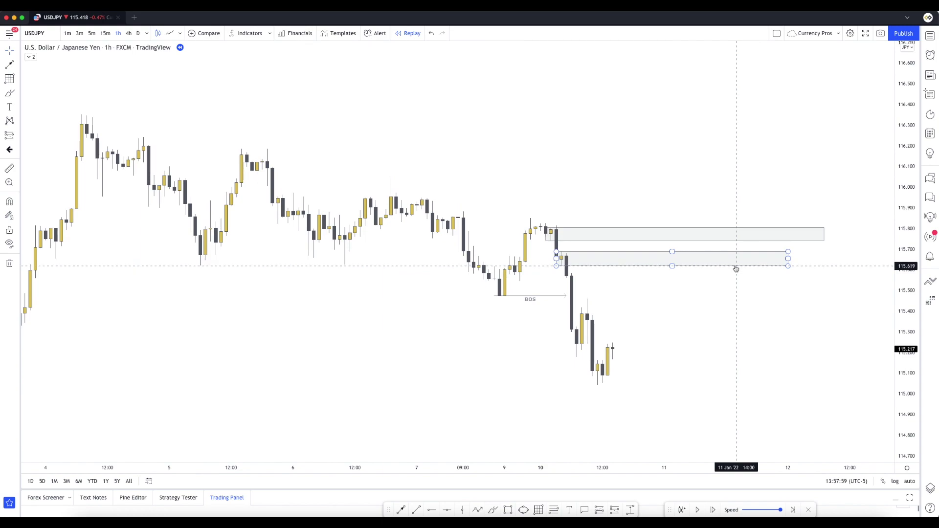
Replace the lower supply-zone rectangle with a box that has a midline, starting at 10 Jan 03:00 from about 115.615
left_click(670, 266)
key("Delete")
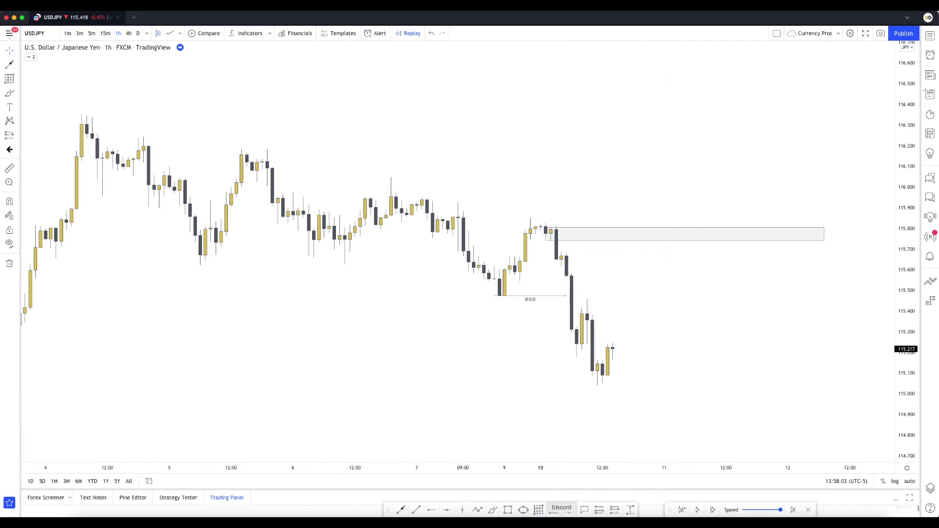
left_click(538, 509)
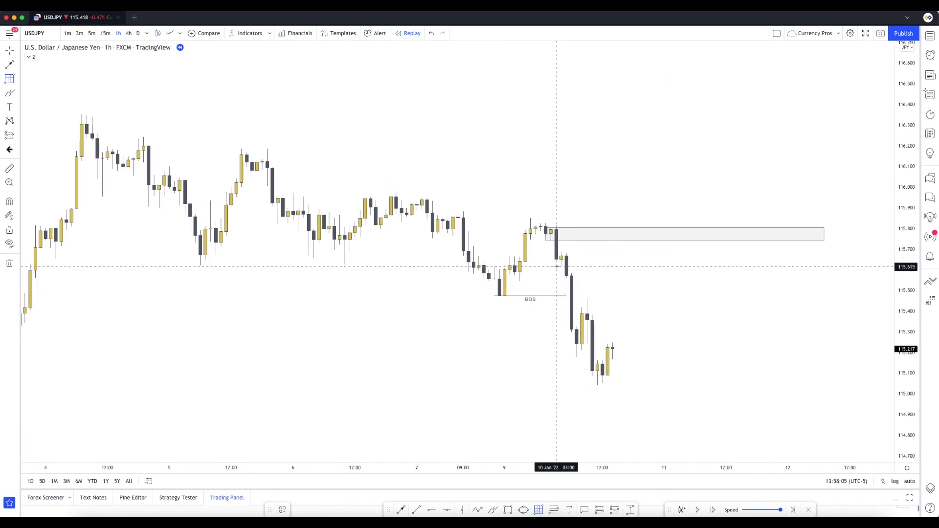
mouse_move(556, 266)
left_mouse_down()
mouse_move(581, 253)
mouse_move(725, 240)
mouse_move(824, 252)
left_mouse_up()
left_click(718, 365)
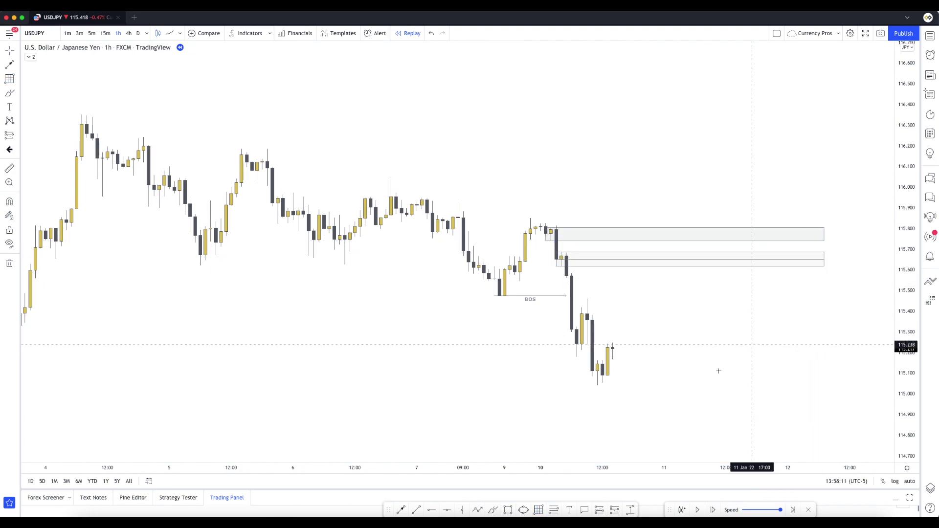
Place a short position at the lower zone's midline, 115.651, with its stop at 115.699, and shorten the upper zone rectangle to 10 Jan
left_click(614, 510)
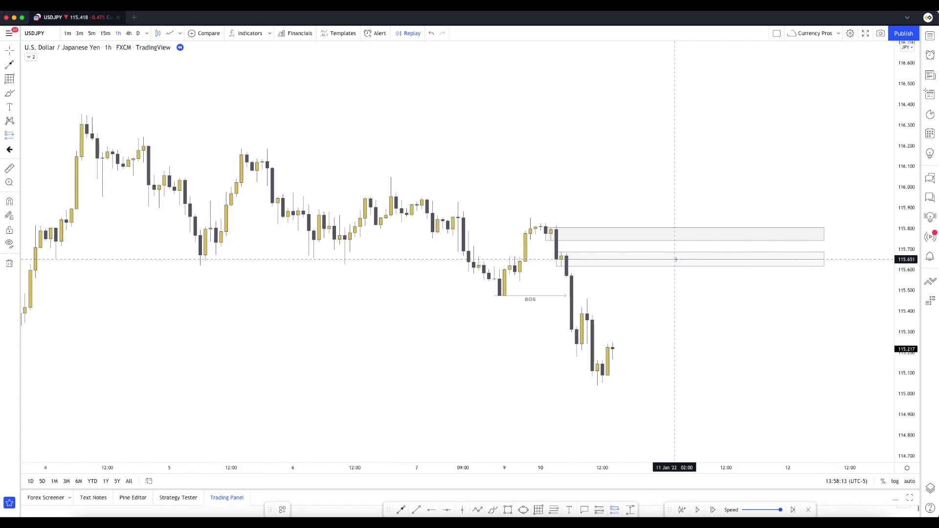
left_click(676, 259)
left_click_drag(804, 260, 819, 260)
left_click_drag(675, 205, 675, 251)
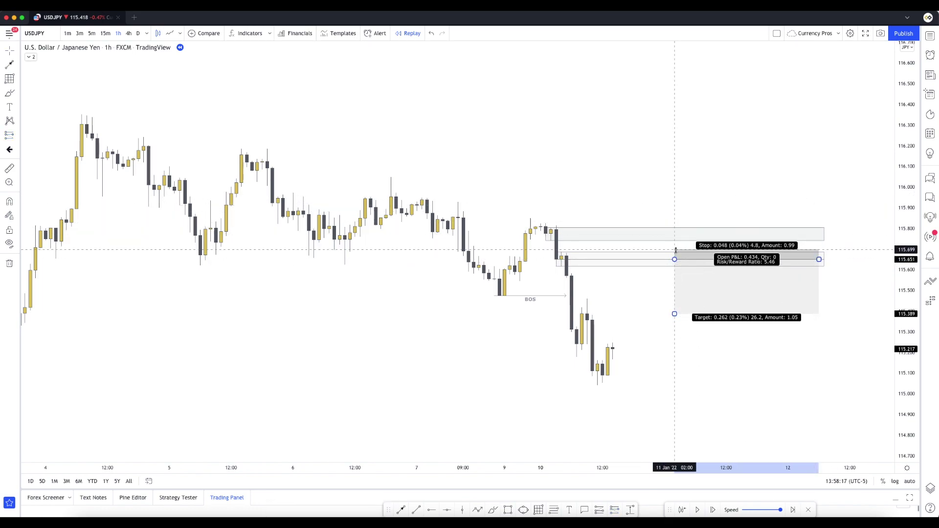
left_click_drag(824, 234, 583, 234)
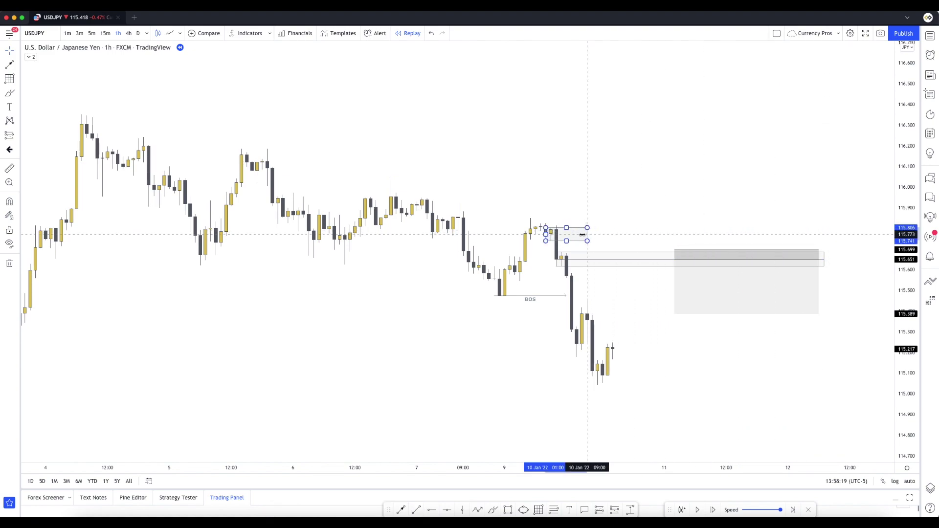
Raise the short position's stop to 115.711, 6.0 pips above the entry
left_click(682, 262)
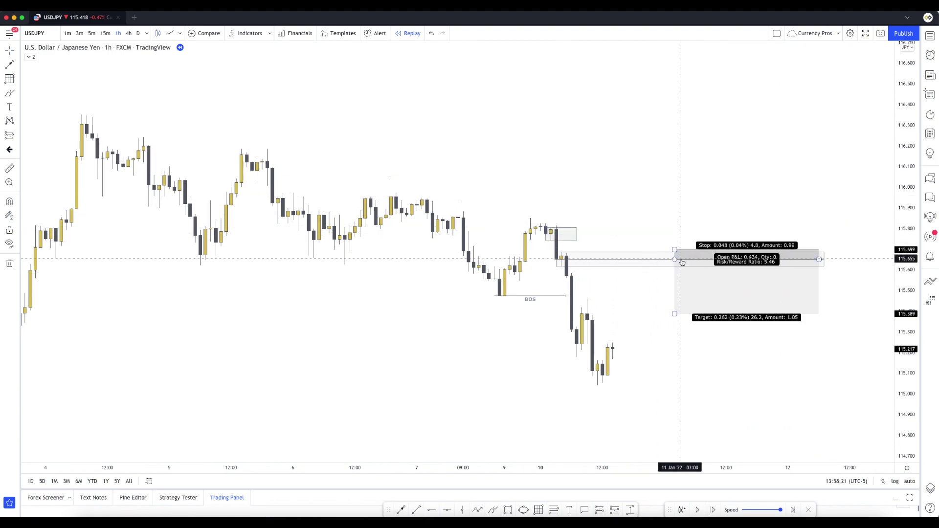
left_click_drag(674, 250, 673, 246)
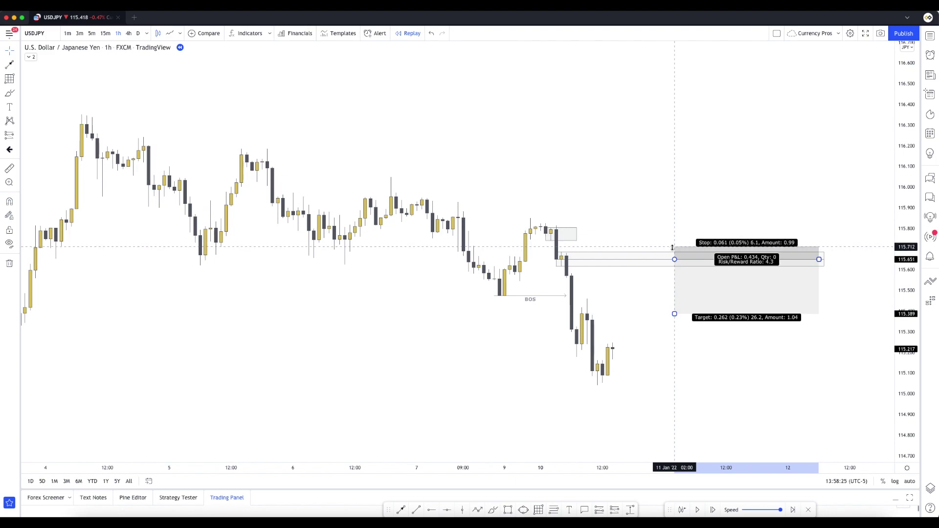
double_click(712, 287)
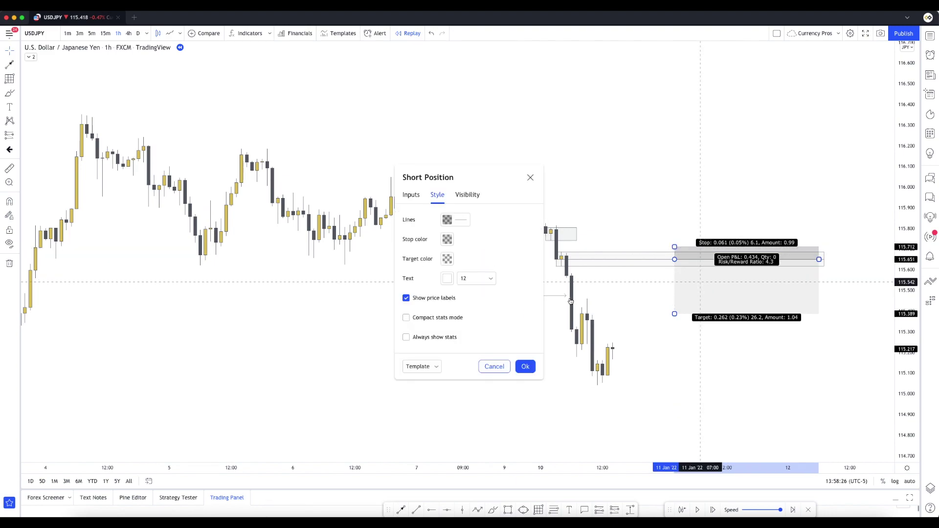
left_click(411, 195)
left_click(476, 374)
left_click(525, 427)
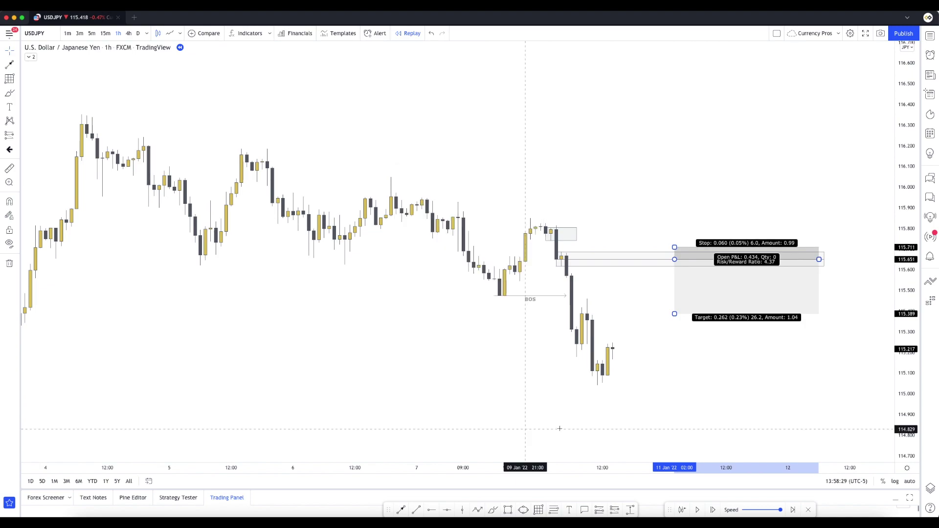
Extend the short position's target to 115.051 for a risk/reward ratio of 10
mouse_move(674, 313)
left_click_drag(674, 313, 678, 384)
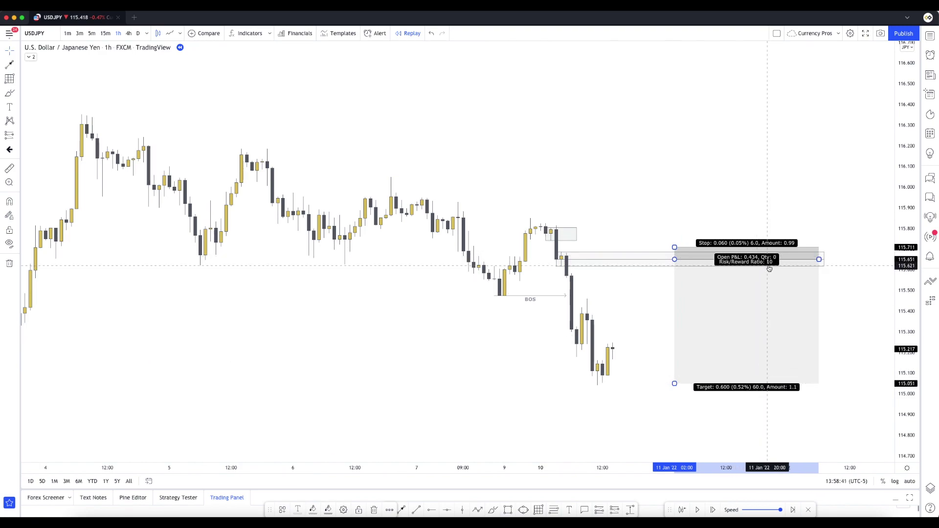
left_click(851, 322)
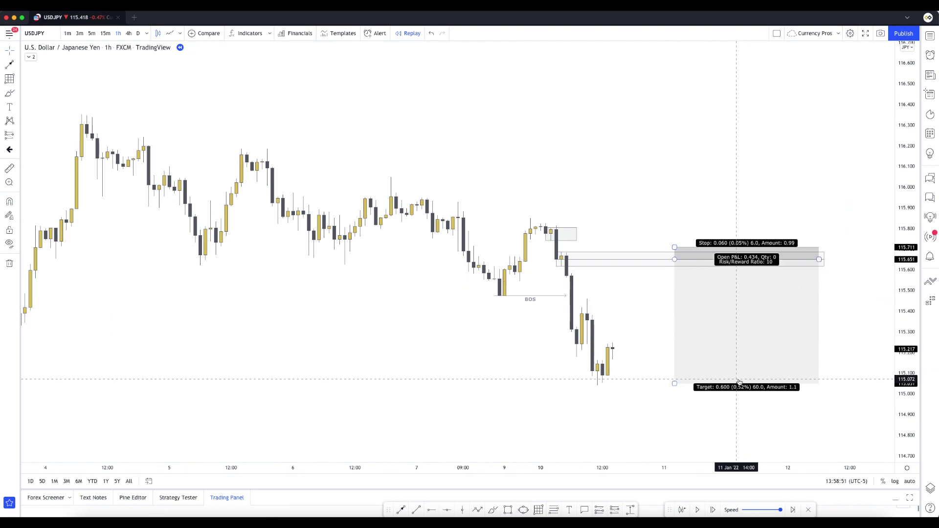
Step the replay forward until price reaches the lower zone and turns down, and move the short position's start to the latest 11 Jan candle
left_click(714, 510)
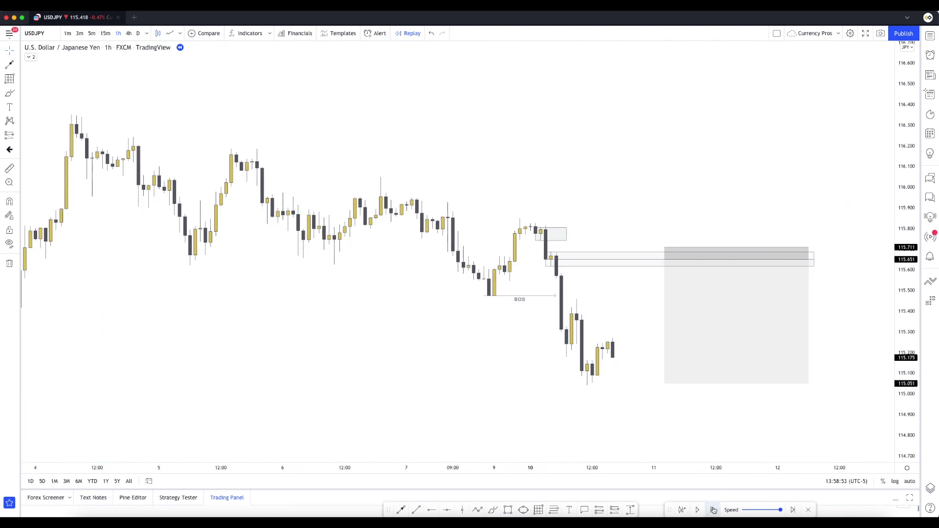
left_click(714, 510)
left_click(714, 510)
left_click(713, 509)
left_click(713, 510)
left_click(713, 510)
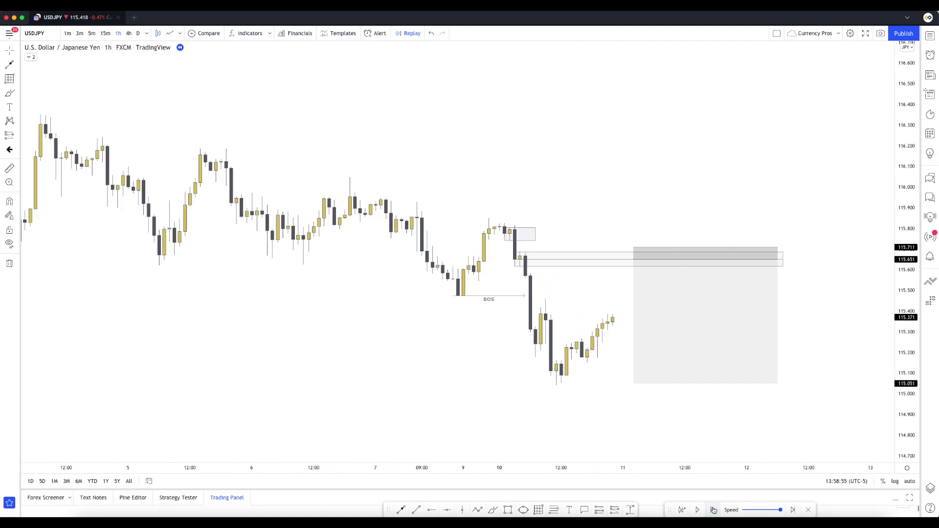
left_click(713, 509)
left_click(714, 509)
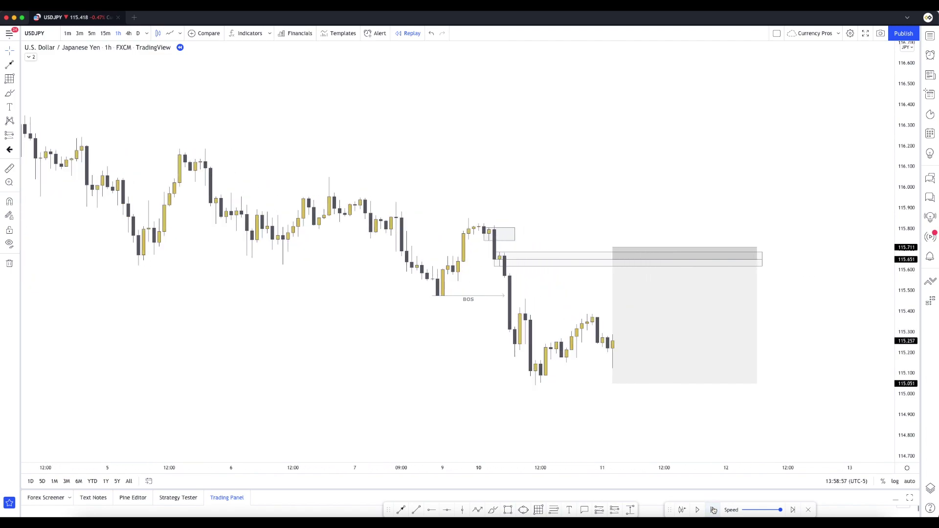
left_click(713, 509)
left_click(713, 509)
left_click(714, 509)
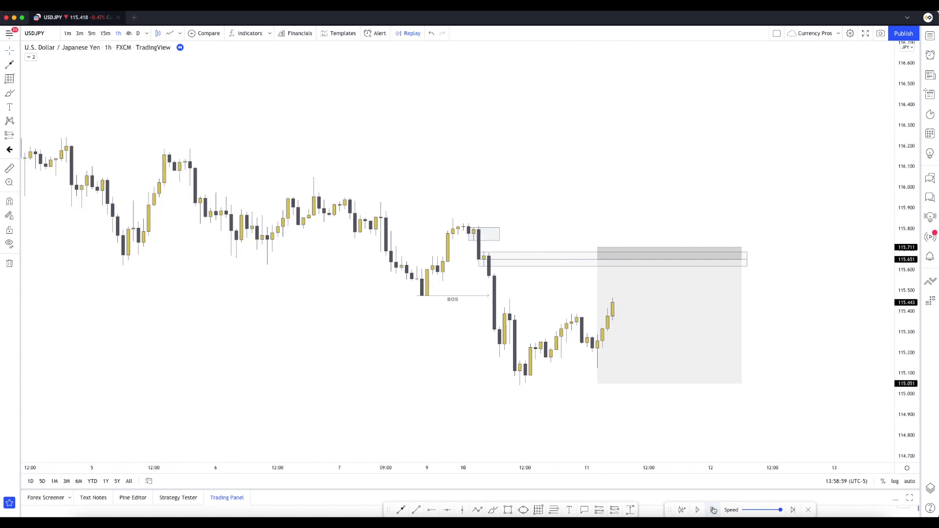
left_click(713, 509)
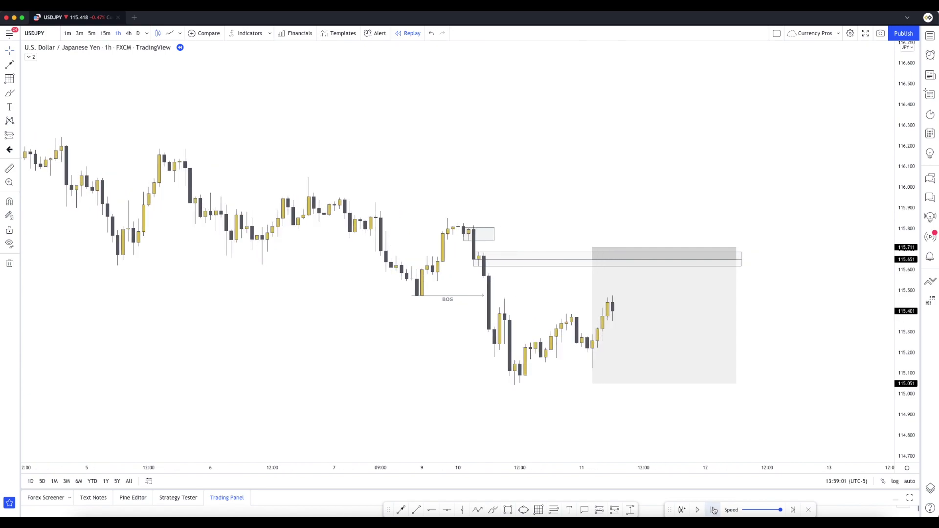
left_click(713, 510)
left_click(714, 510)
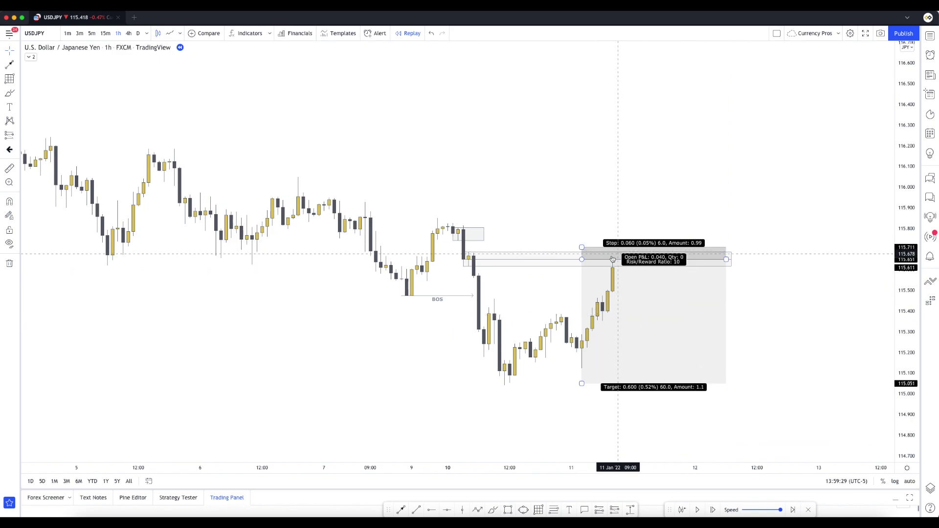
left_click(711, 511)
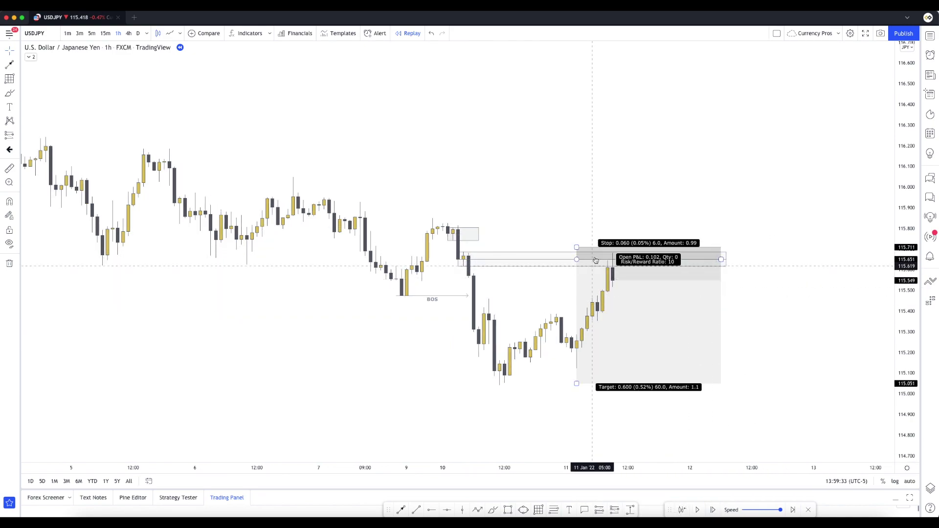
left_click_drag(577, 261, 610, 262)
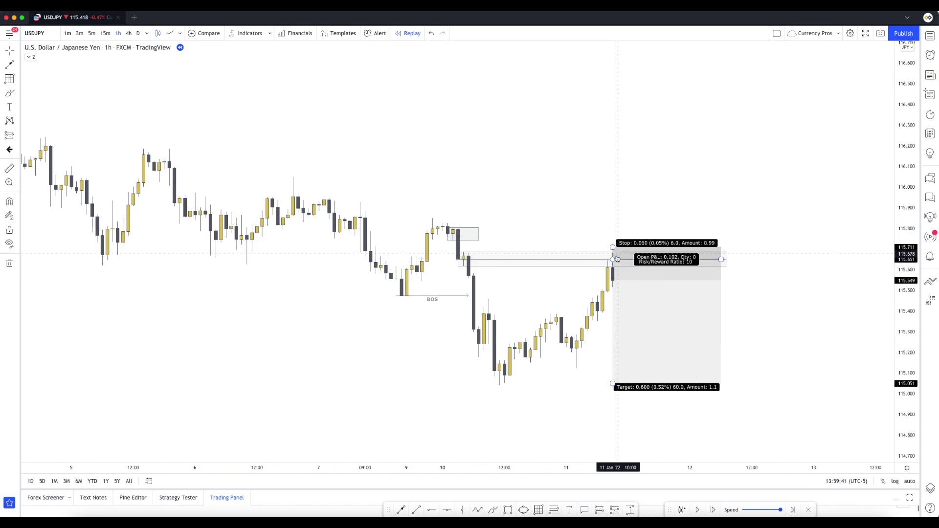
Measure the price range from the 115.651 entry up to about 115.680, and remove the measurement
left_click(630, 510)
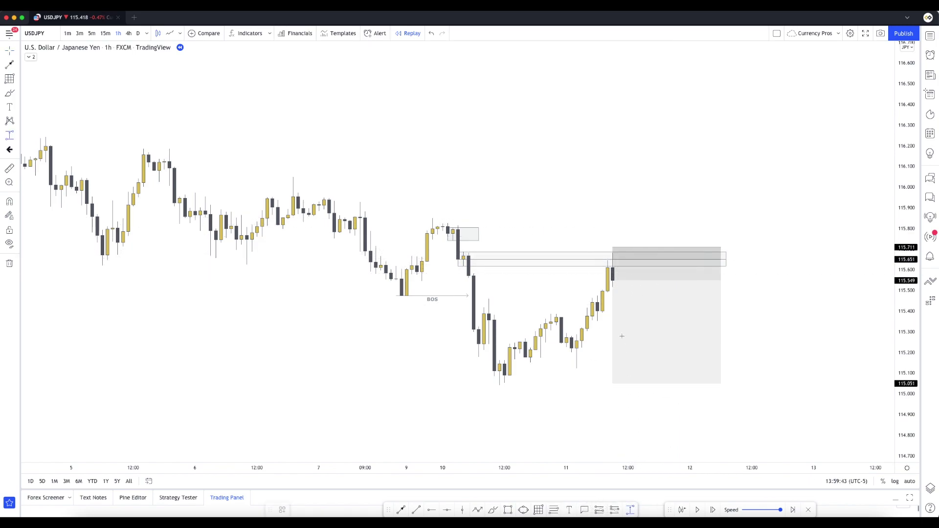
left_click(586, 259)
left_click(597, 254)
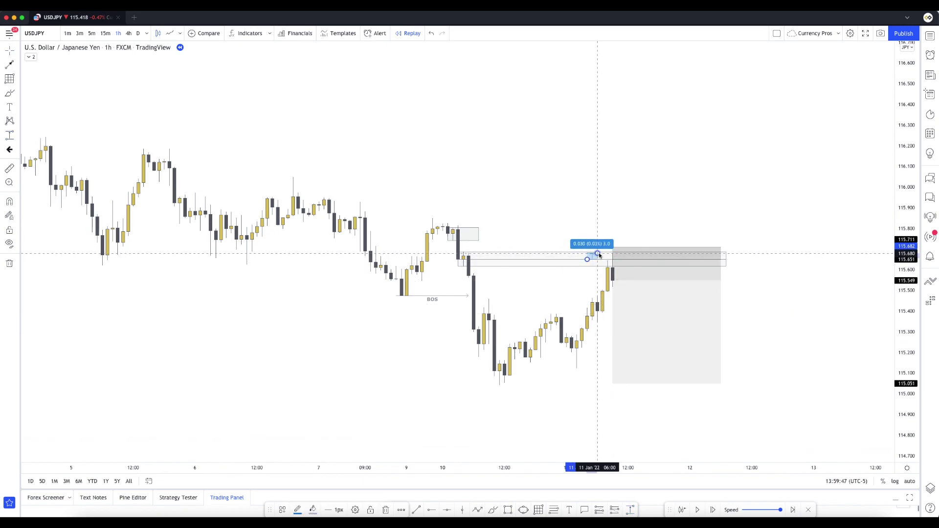
left_click(656, 324)
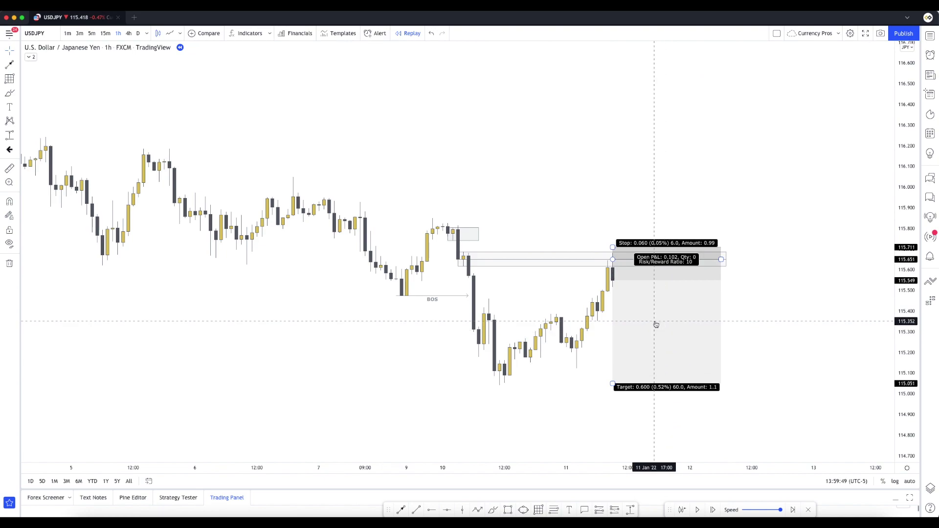
left_click(751, 311)
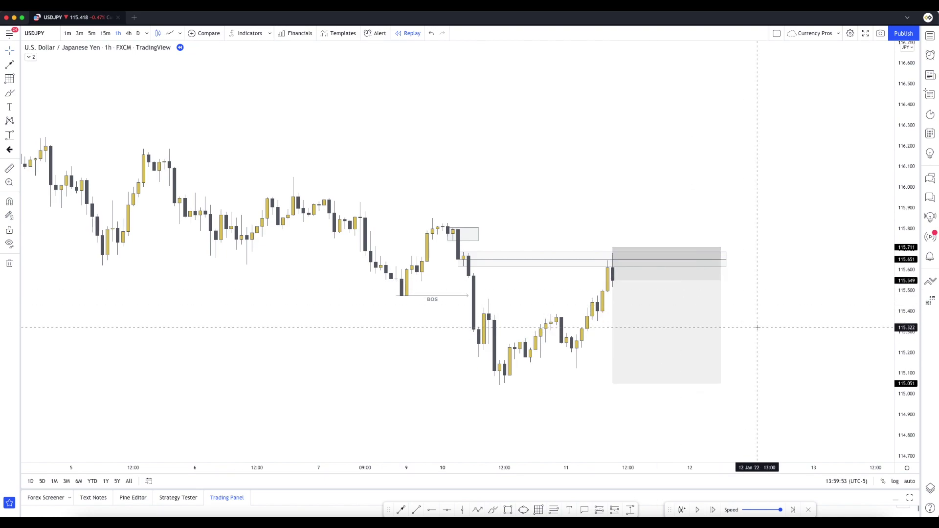
Step the replay forward until price falls through the 115.051 target, and extend the short position's end to the candle that reaches it
left_click(711, 510)
left_click(712, 510)
left_click(712, 510)
left_click(712, 510)
left_click(711, 510)
left_click(712, 511)
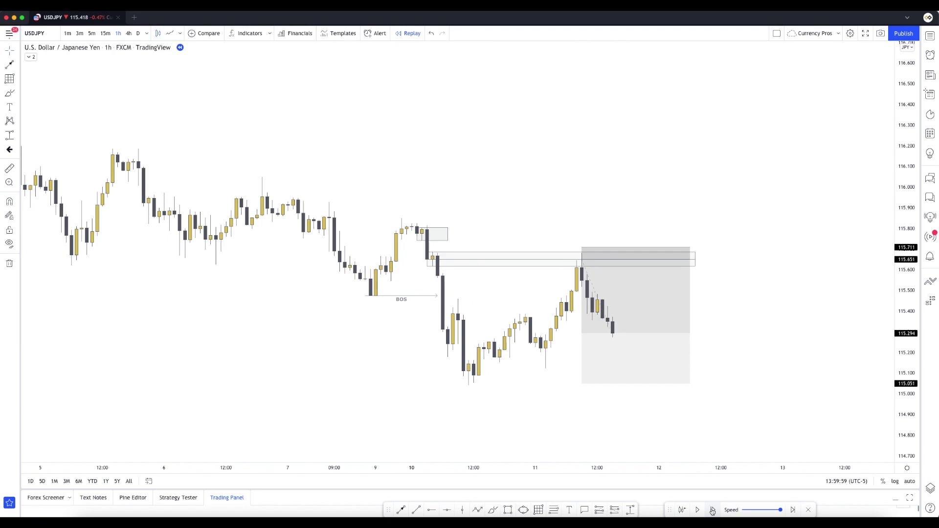
left_click(712, 511)
left_click(712, 511)
left_click(712, 511)
left_click(712, 510)
left_click(712, 510)
left_click(712, 510)
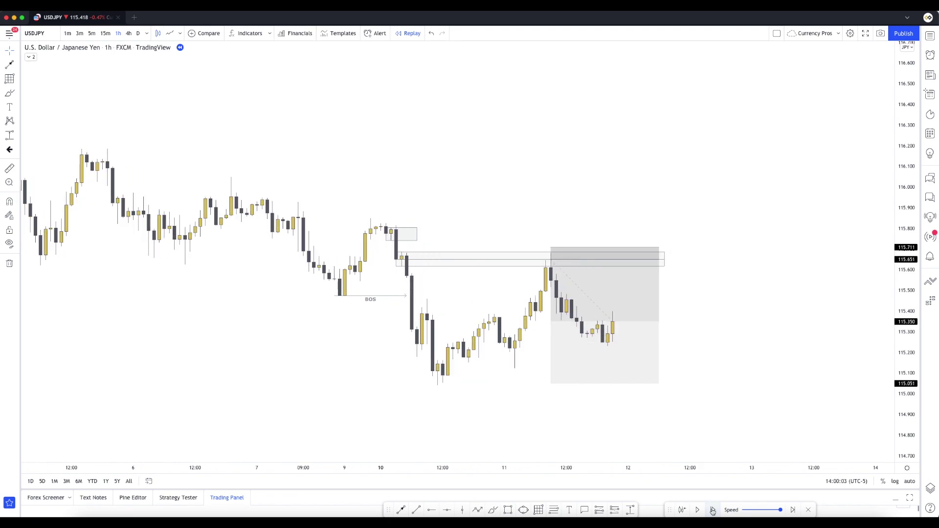
left_click(712, 511)
left_click(711, 510)
left_click(712, 511)
left_click(712, 511)
left_click(712, 511)
left_click(712, 510)
left_click(712, 511)
left_click(712, 510)
left_click(712, 511)
left_click(712, 510)
left_click(712, 510)
left_click(712, 511)
left_click(712, 511)
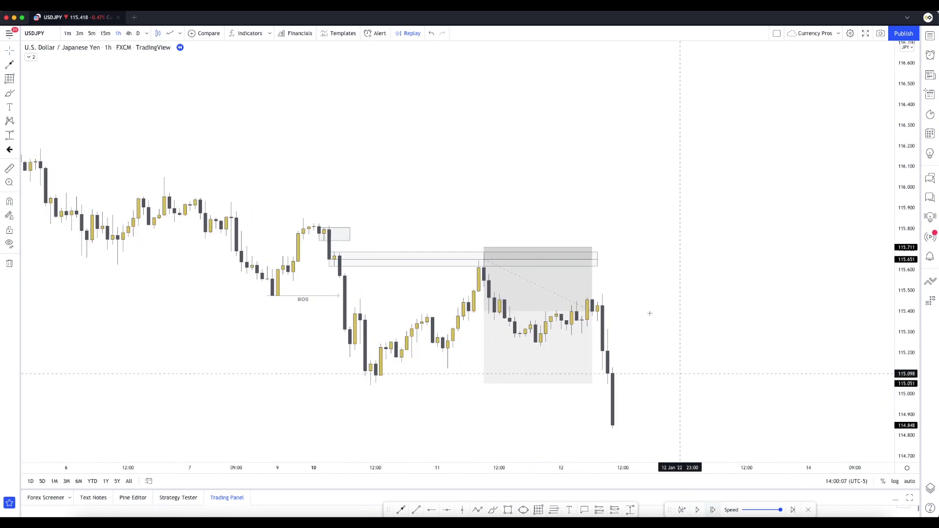
left_click_drag(598, 260, 608, 260)
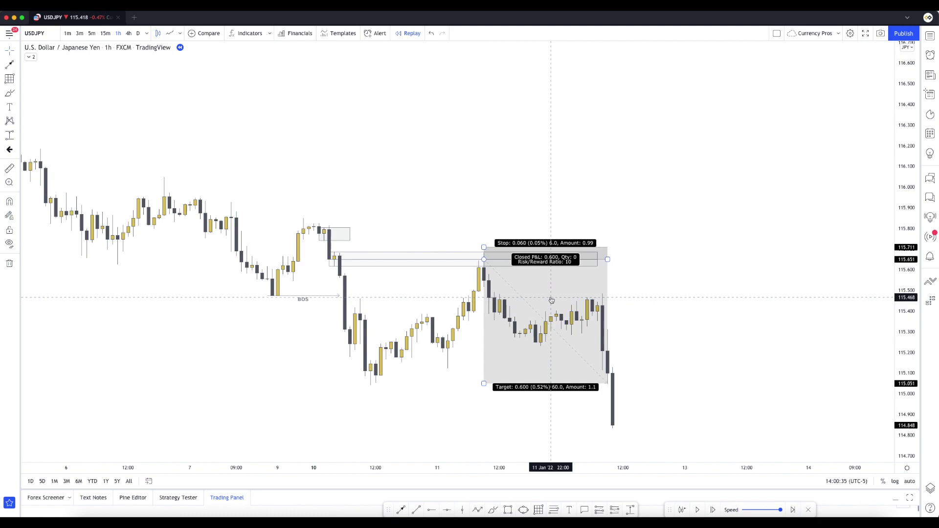
Mark the 10 Jan pullback with a temporary rectangle from 115.458 to 115.242, and delete it
left_click(509, 510)
mouse_move(355, 299)
left_mouse_down()
mouse_move(386, 345)
mouse_move(407, 323)
left_mouse_up()
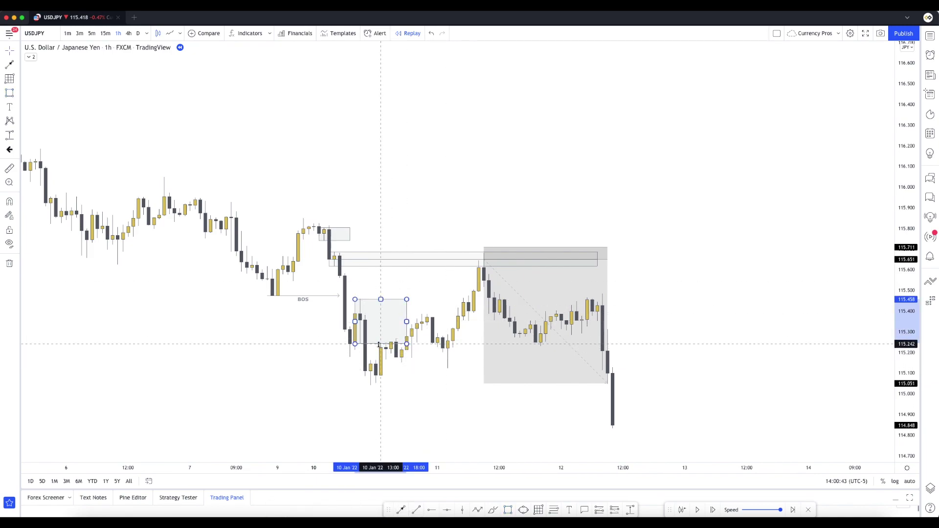
left_click(402, 391)
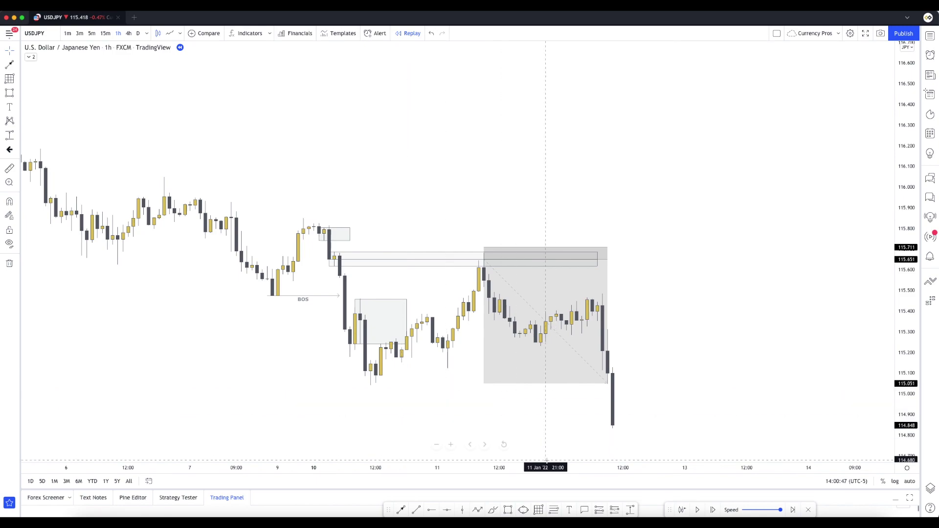
left_click(407, 344)
key("Delete")
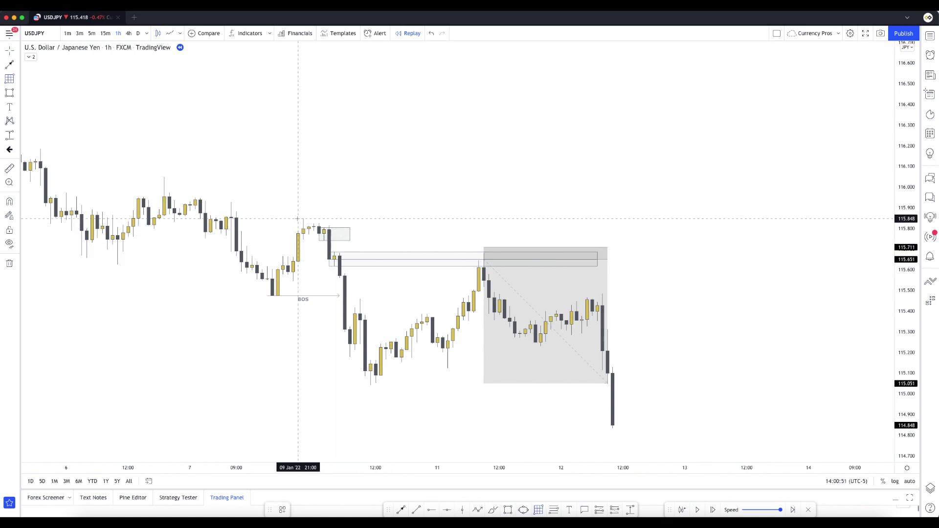
Recheck the down-swing's midpoint with a temporary box from 9 Jan 21:00 at 115.848 down to the swing low, and delete it
mouse_move(297, 218)
left_mouse_down()
mouse_move(488, 385)
mouse_move(473, 385)
left_mouse_up()
key("Delete")
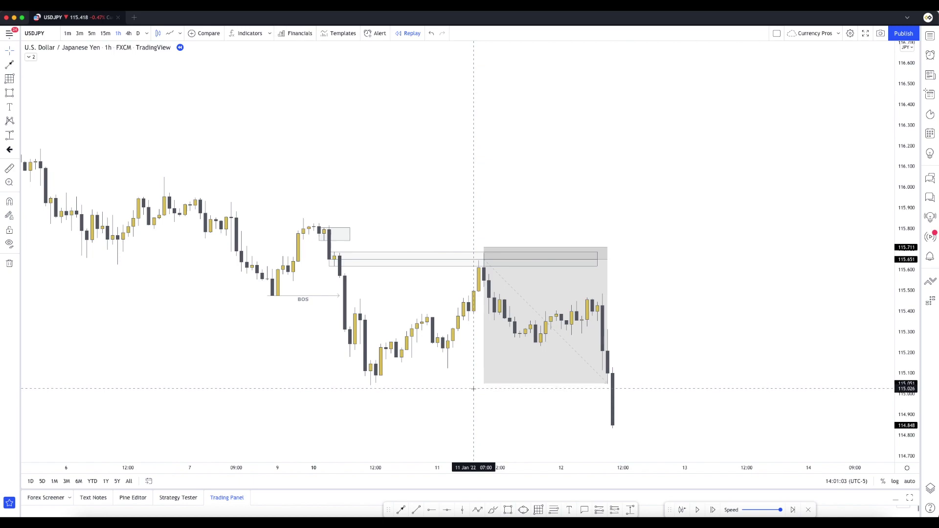
scroll(482, 399, "up", 1)
left_click_drag(450, 407, 576, 399)
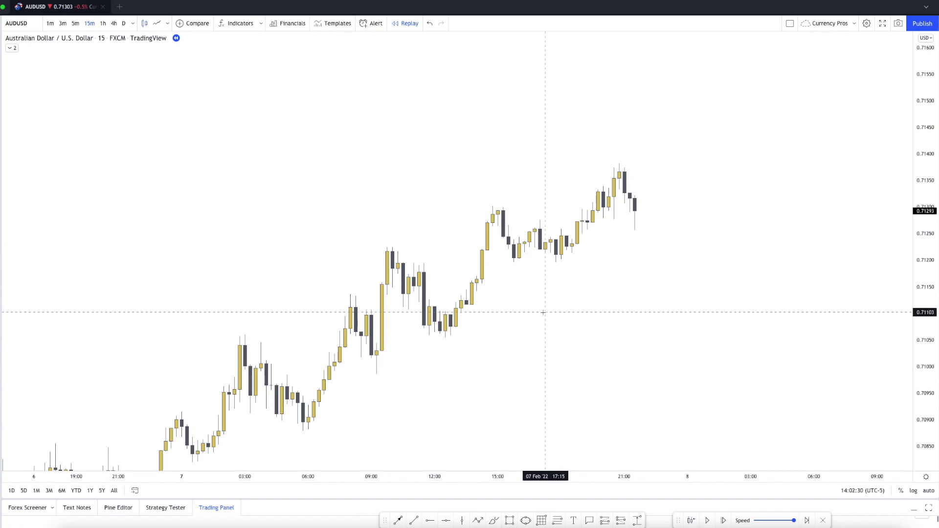
Check the AUDUSD up-swing's midpoint with a temporary box from 7 Feb 12:15 at 0.71056 up to the 0.71382 high, and delete it
scroll(543, 312, "up", 1)
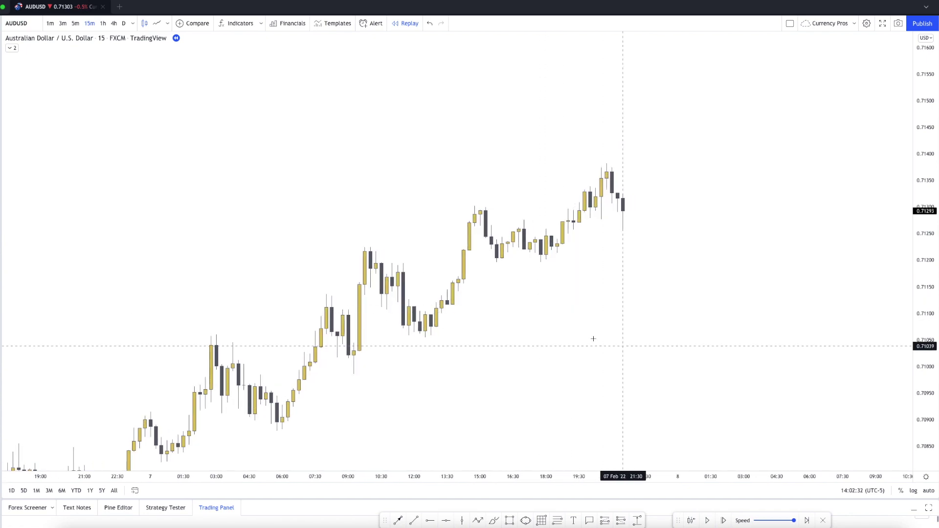
left_click_drag(565, 336, 535, 336)
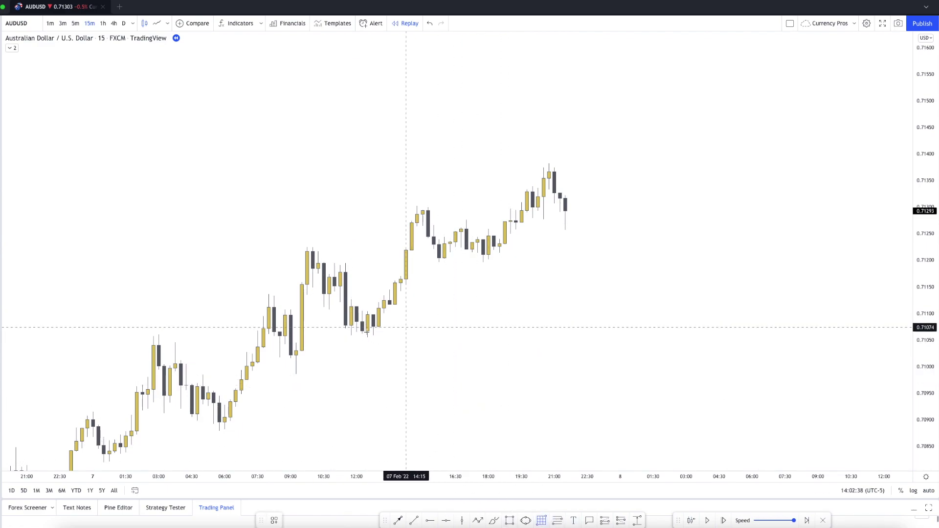
left_click(362, 337)
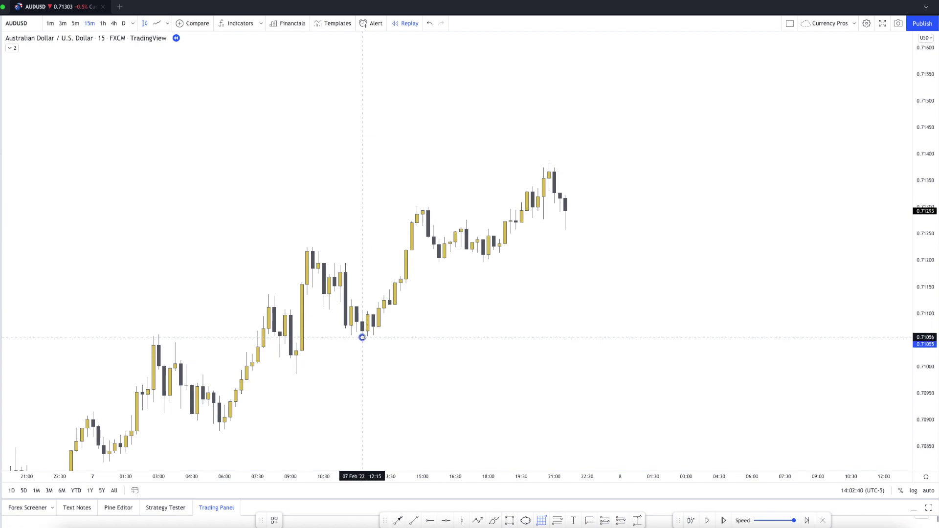
left_click(625, 163)
left_click(696, 232)
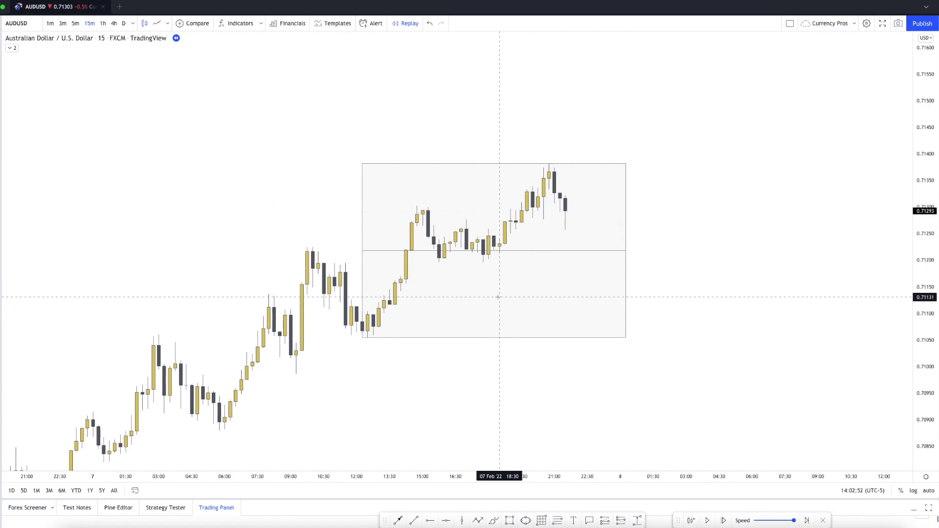
left_click_drag(436, 371, 408, 403)
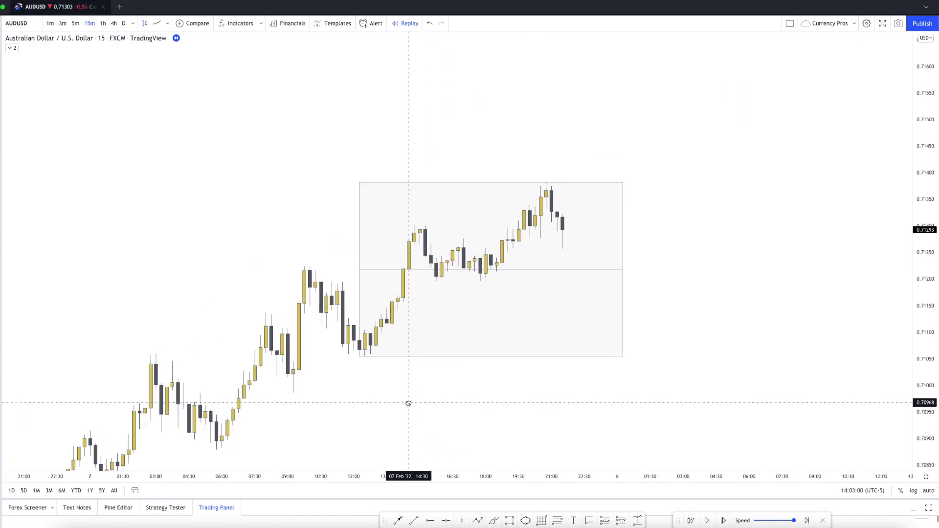
left_click(516, 357)
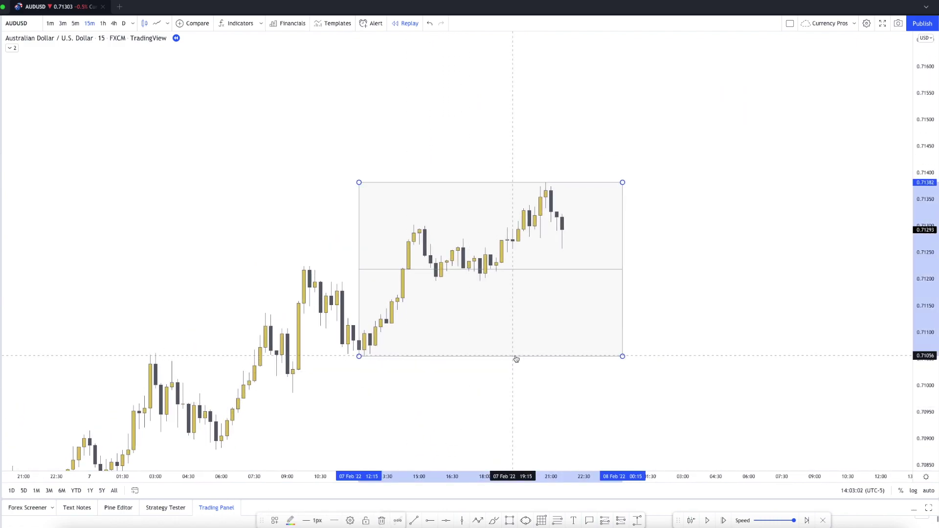
key("Delete")
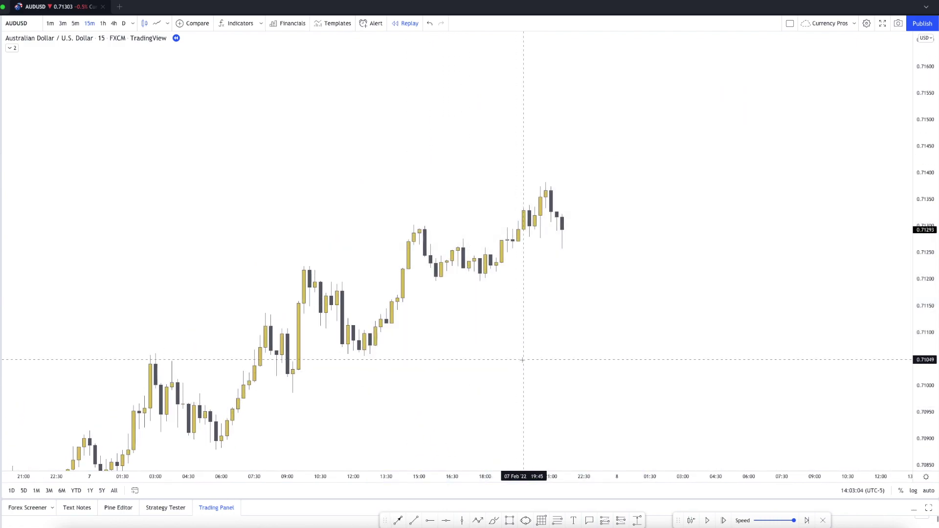
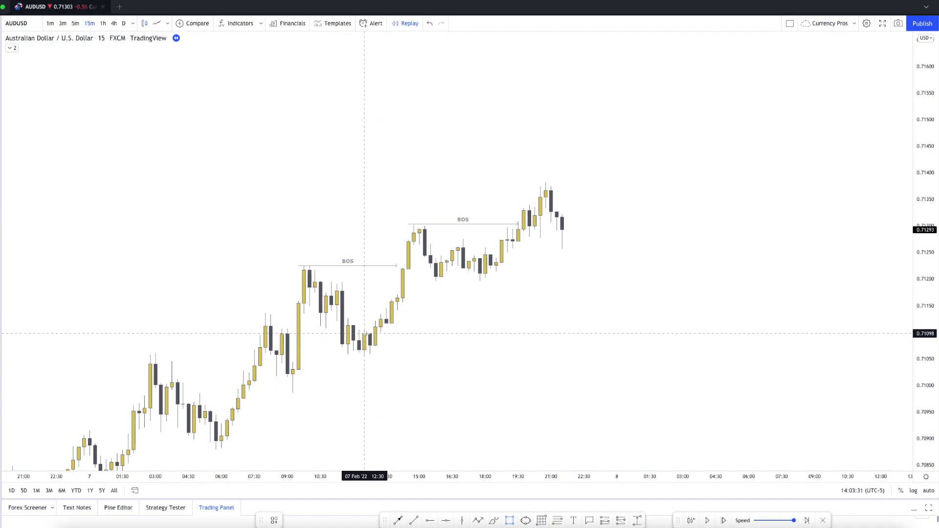
Draw a demand-zone rectangle from the 7 Feb 12:30 candle's top at about 0.71098 down to its low, extended beyond the latest candle
mouse_move(364, 333)
left_mouse_down()
mouse_move(408, 354)
mouse_move(689, 344)
left_mouse_up()
left_click(656, 293)
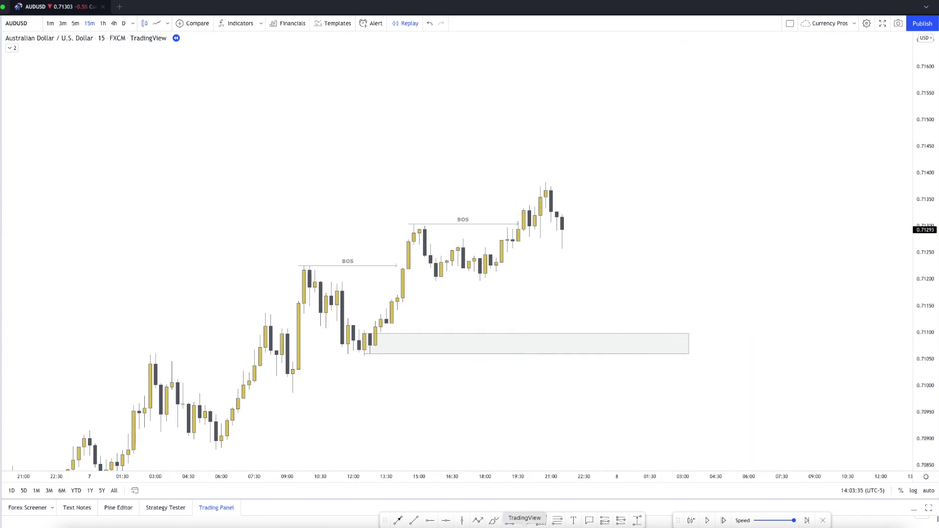
Mark the small candles above the demand zone with a temporary rectangle from about 0.71146 to 0.71118, and delete it
left_click(509, 520)
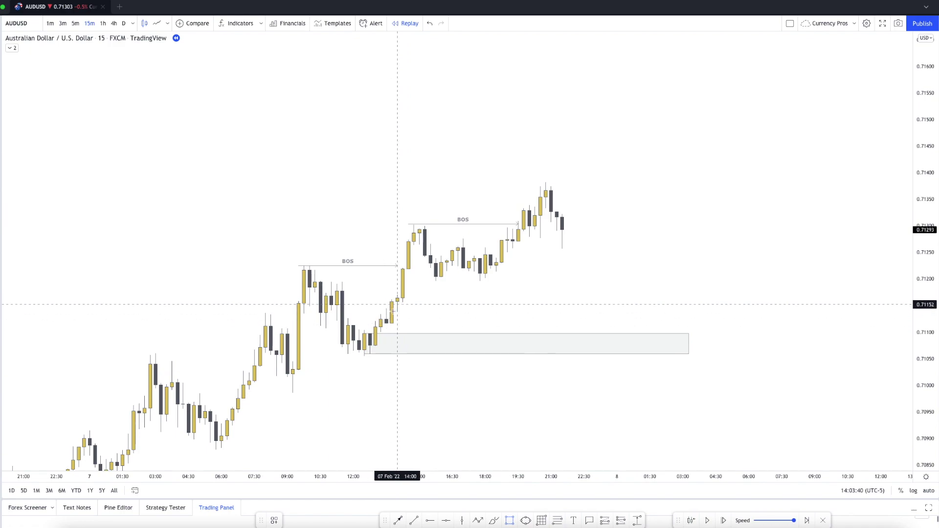
left_click(380, 308)
left_click(420, 324)
left_click_drag(419, 324, 469, 324)
left_click(514, 295)
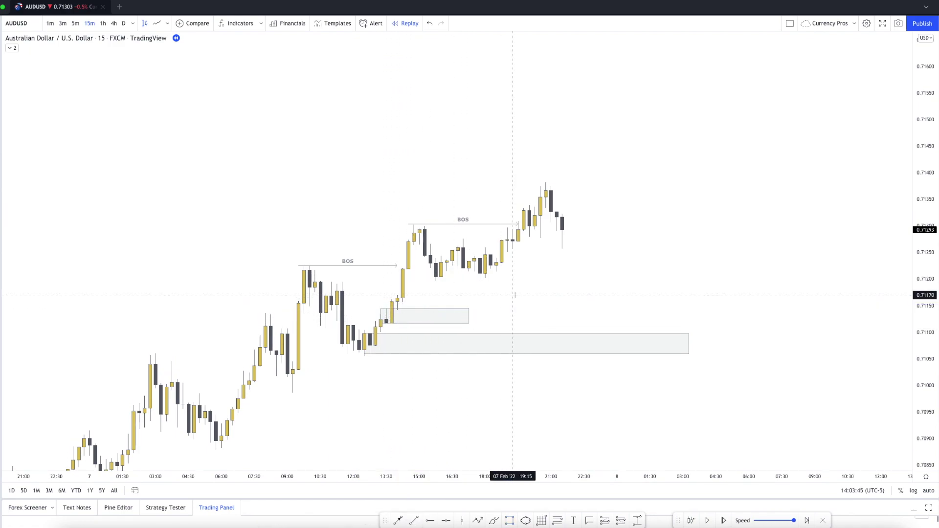
left_click(438, 313)
key("Delete")
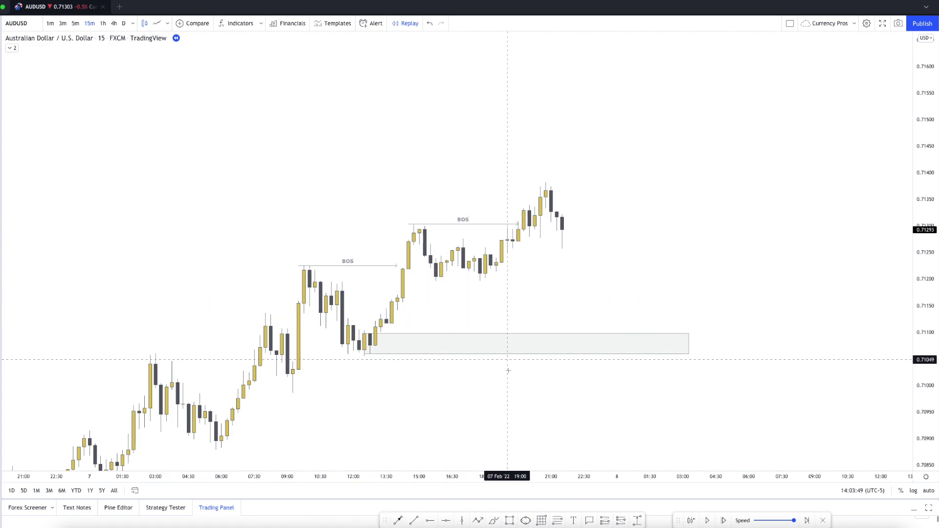
Brush temporary marks around the small candles before the rally, along the move up and at the demand zone's upper edge, and undo them
left_click(493, 519)
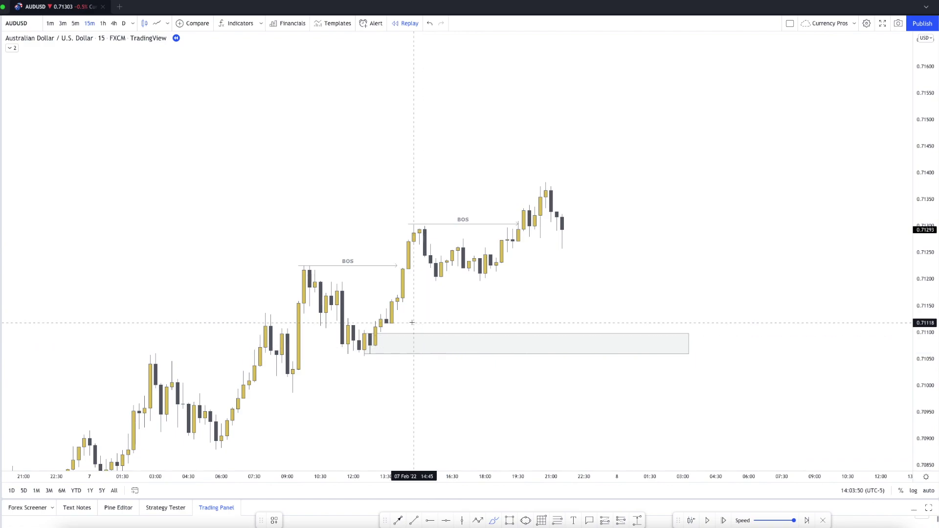
left_click(392, 309)
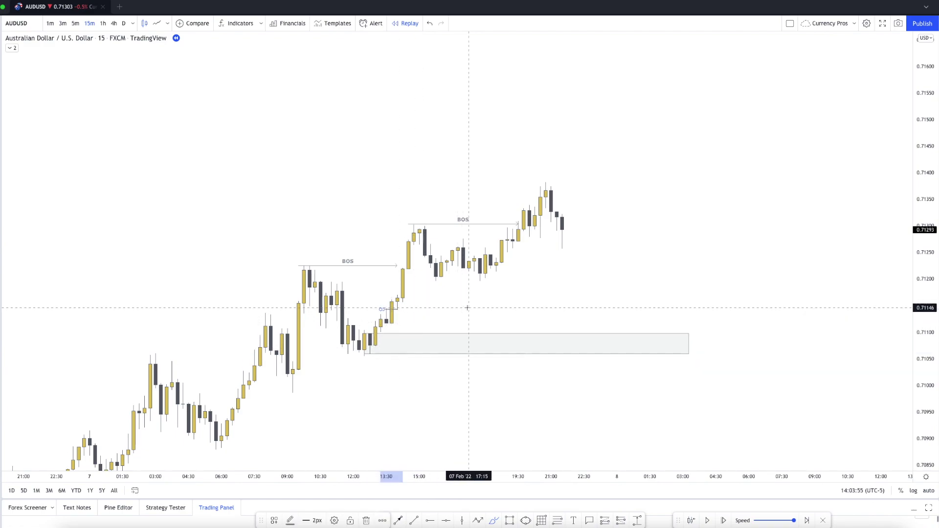
key("ctrl+z")
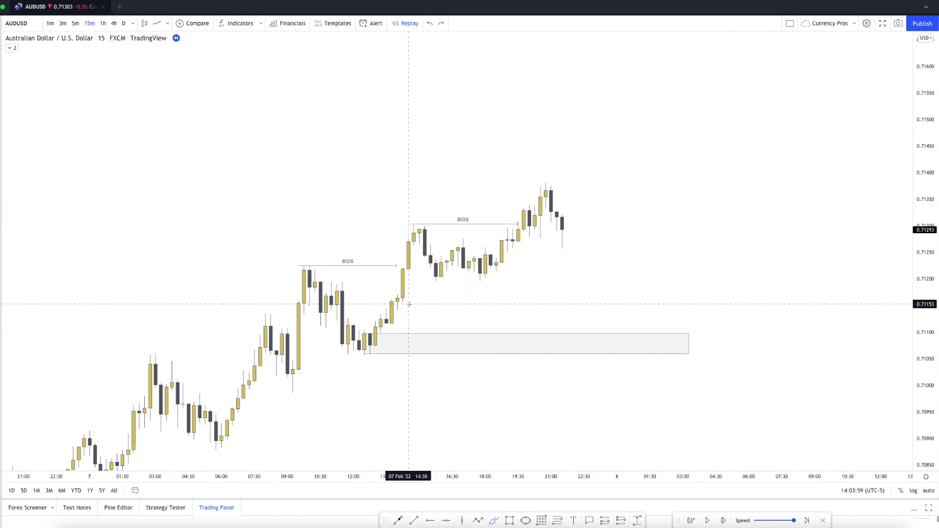
mouse_move(404, 297)
left_mouse_down()
mouse_move(400, 309)
mouse_move(412, 297)
mouse_move(412, 246)
left_mouse_up()
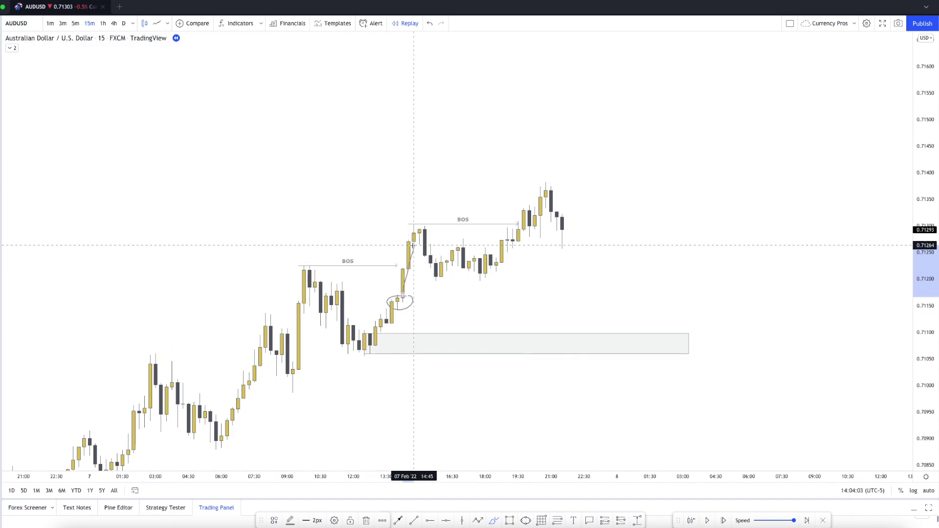
key("ctrl+z")
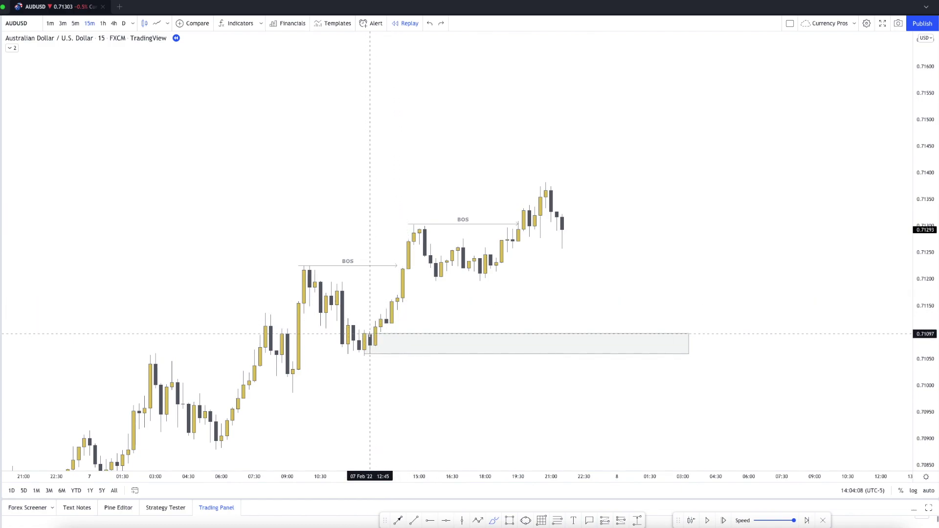
left_click(386, 332)
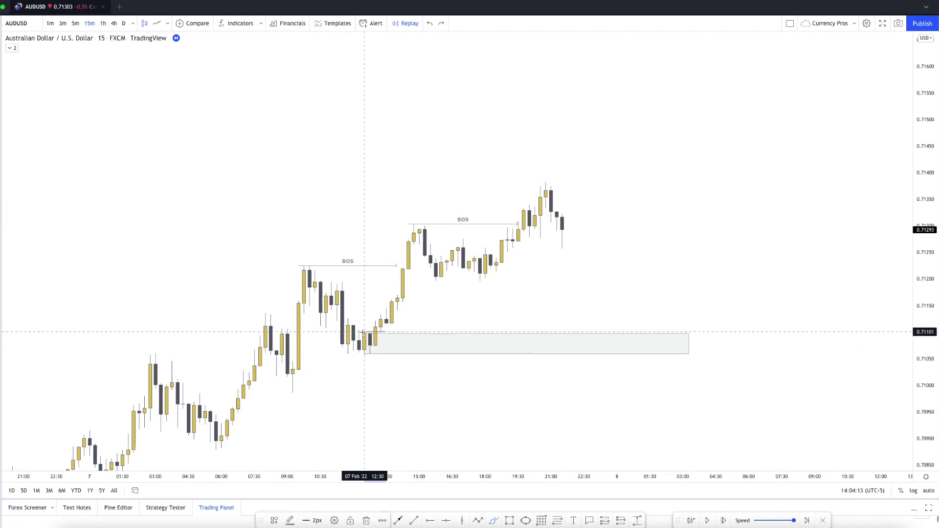
left_click(419, 331)
scroll(419, 331, "up", 1)
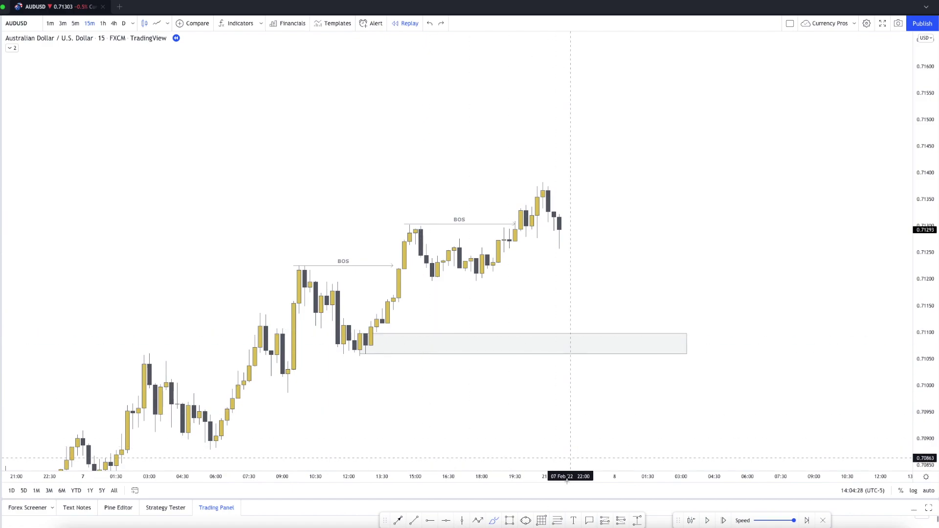
Try a higher zone at about 0.71170 to 0.71142 with a brushed bounce path and a loop around the lower zone, and remove all three
mouse_move(387, 293)
left_mouse_down()
mouse_move(442, 310)
mouse_move(598, 310)
left_mouse_up()
left_click(524, 364)
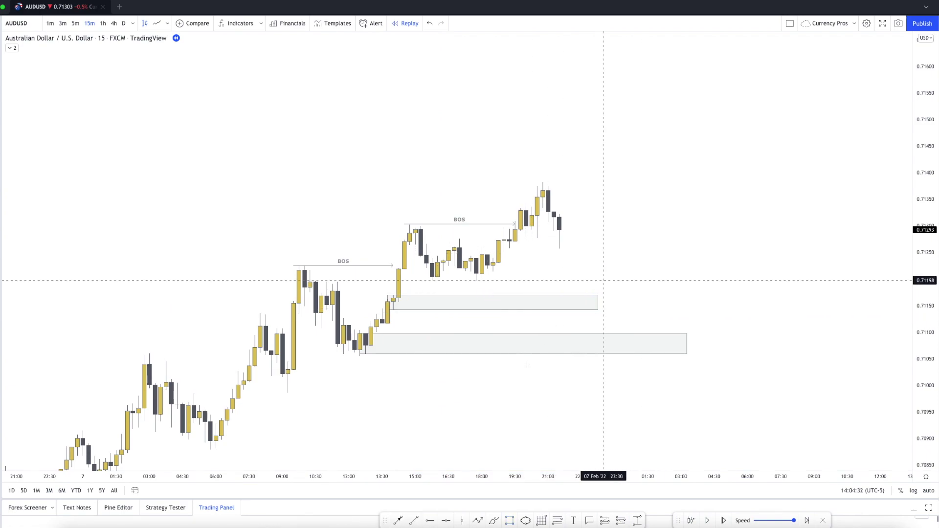
mouse_move(565, 236)
left_mouse_down()
mouse_move(592, 299)
mouse_move(687, 140)
left_mouse_up()
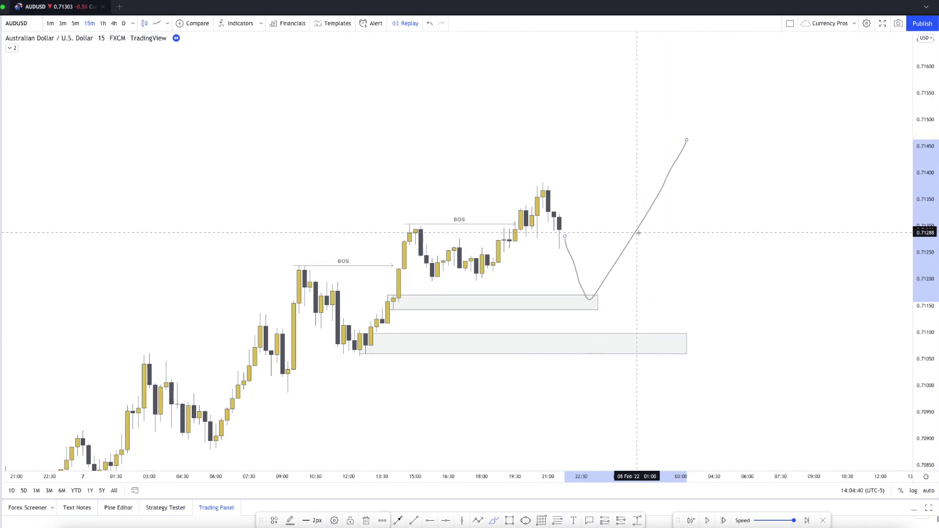
mouse_move(651, 332)
left_mouse_down()
mouse_move(540, 338)
mouse_move(642, 335)
left_mouse_up()
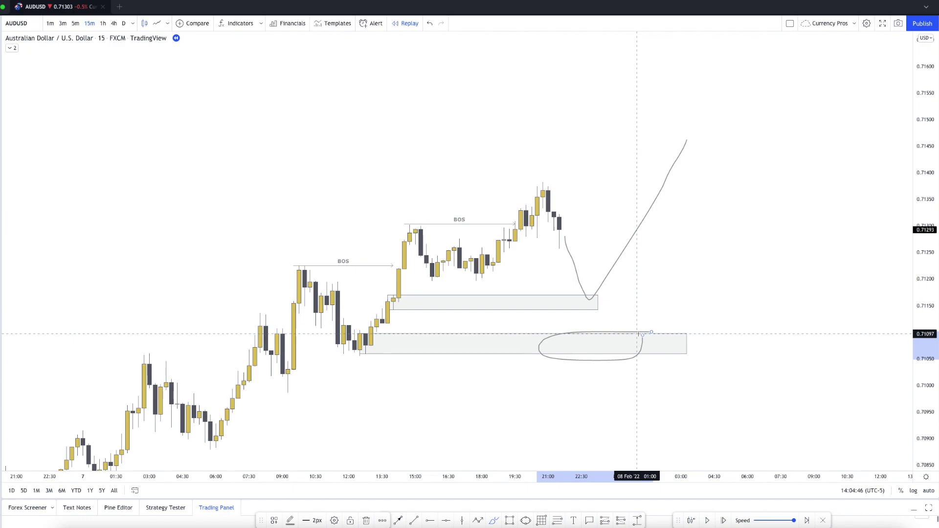
key("ctrl+z")
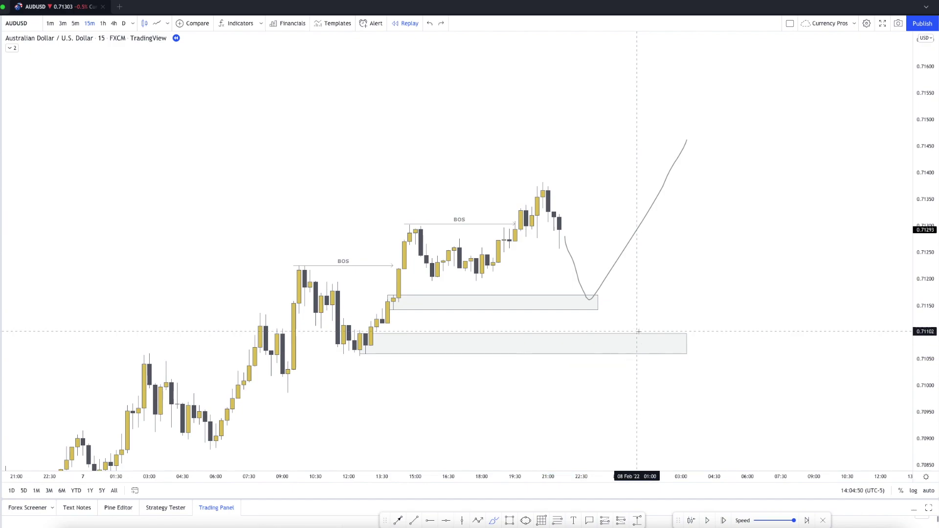
key("ctrl+z")
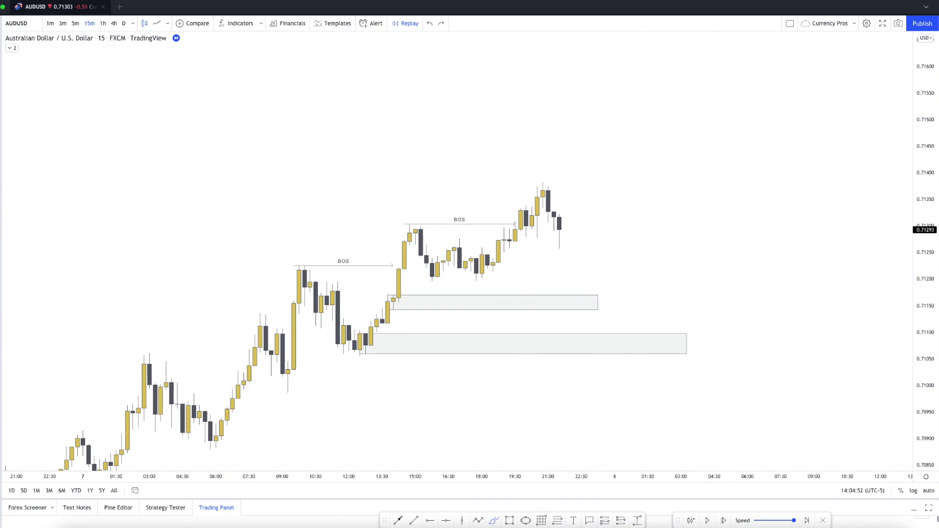
left_click(404, 296)
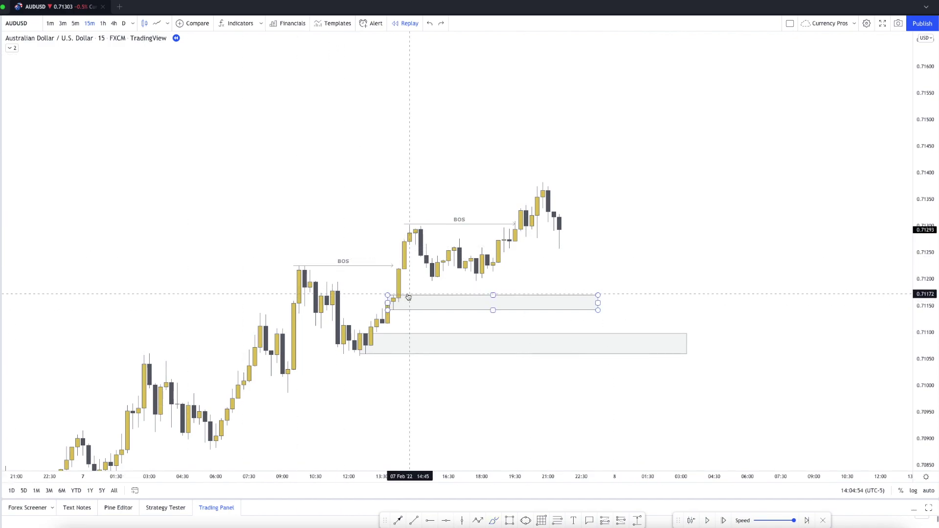
key("Delete")
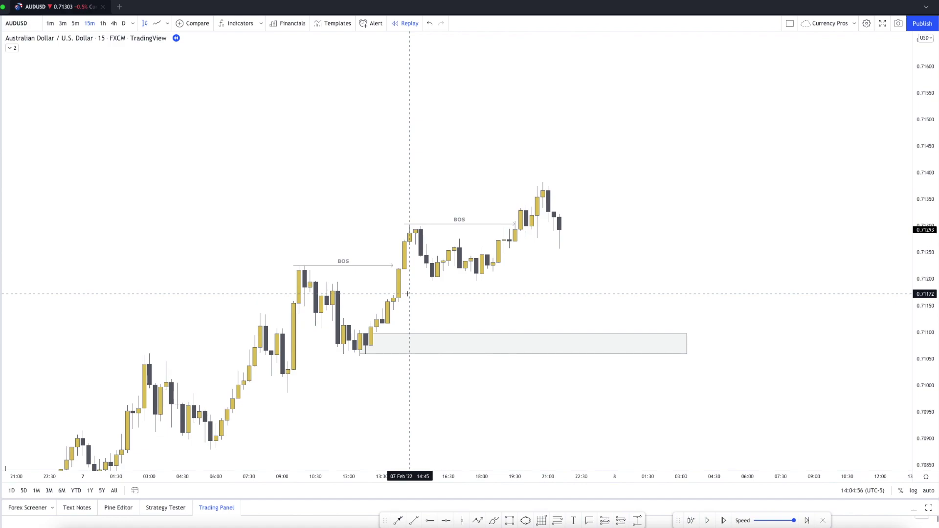
Draw a second demand-zone rectangle from 7 Feb 18:15 between 0.71240 and 0.71215, and extend it to 8 Feb 03:15
left_click(510, 520)
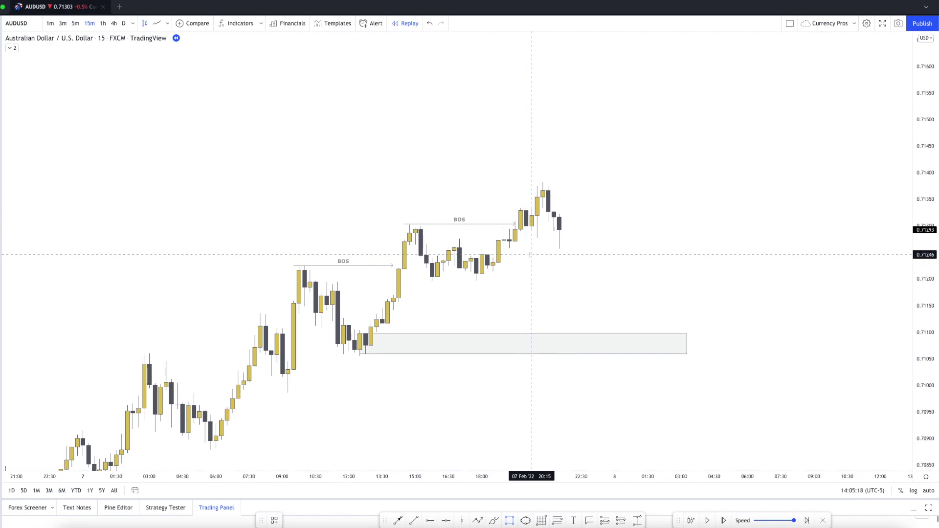
left_click(487, 258)
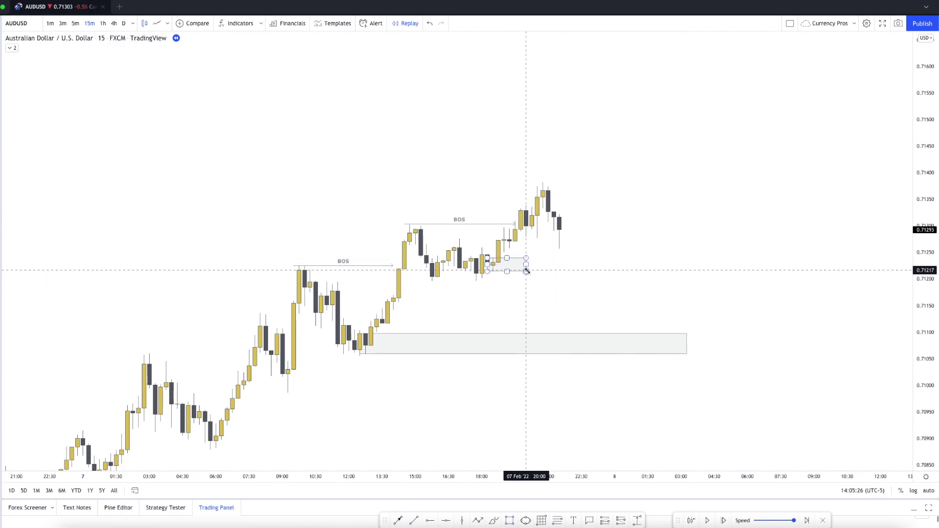
left_click(532, 272)
left_click_drag(531, 265, 686, 264)
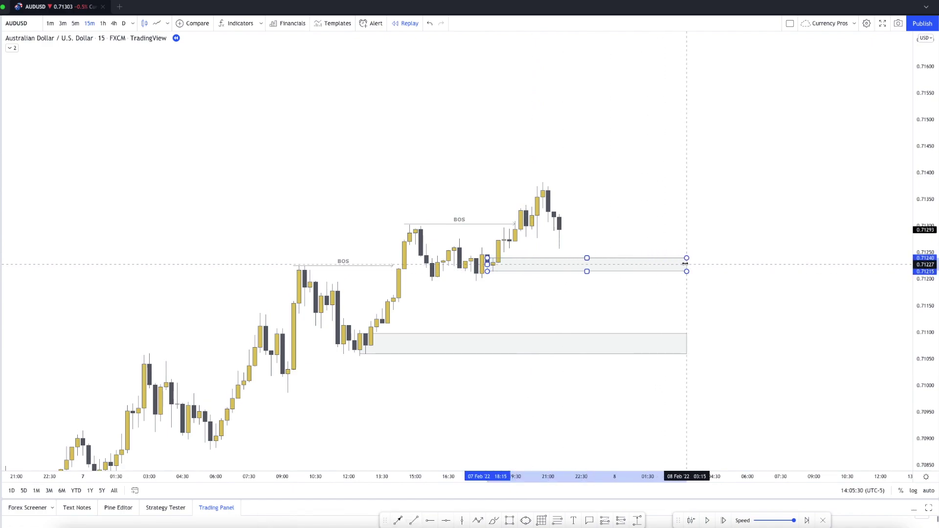
left_click(749, 287)
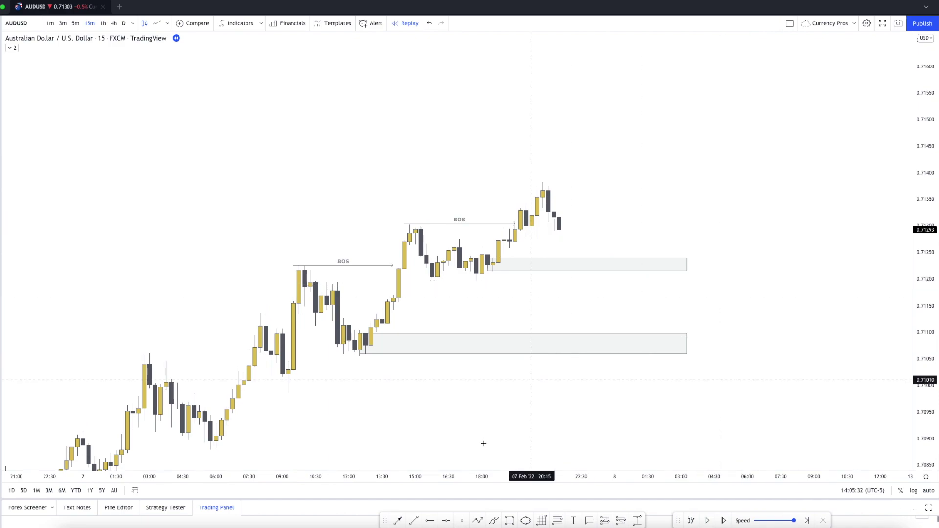
Draw temporary arrows above the upper and lower demand zones pointing at the candles after each zone, and delete both
left_click(398, 520)
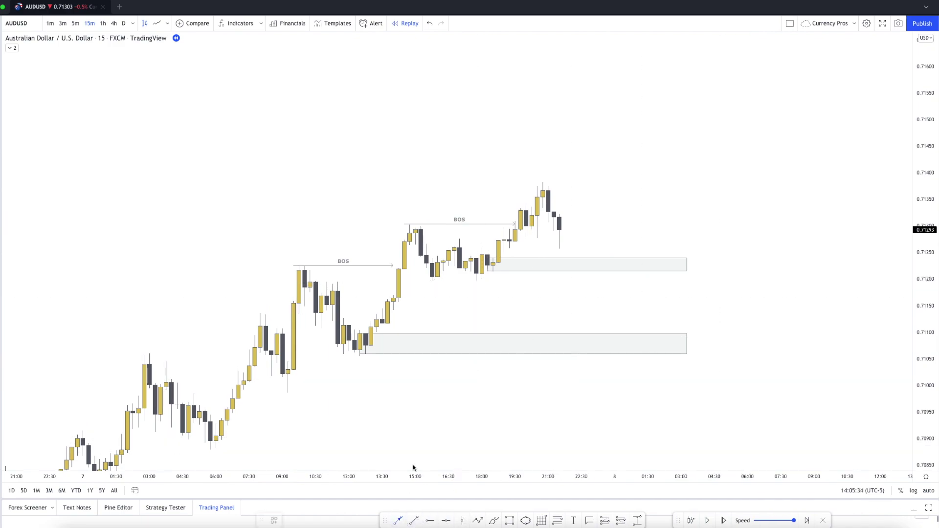
left_click_drag(531, 255, 509, 254)
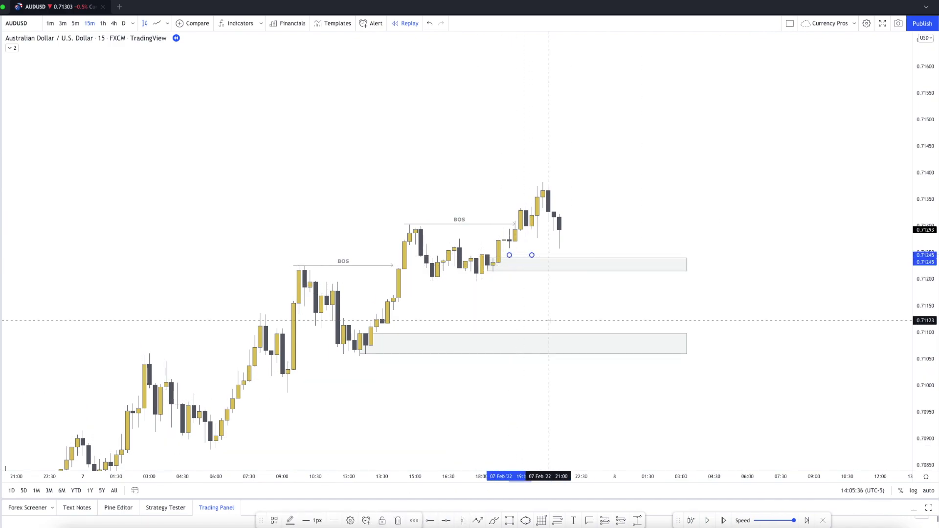
left_click(398, 521)
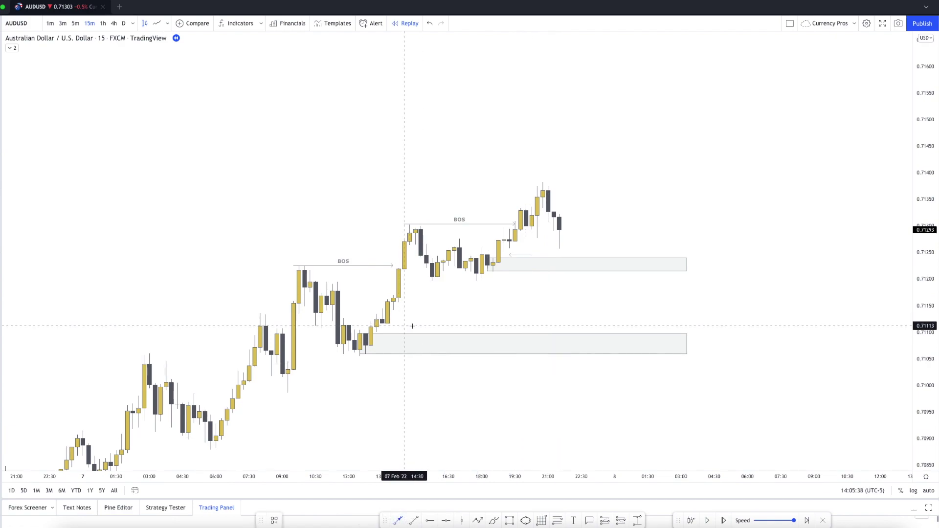
left_click_drag(415, 329, 382, 333)
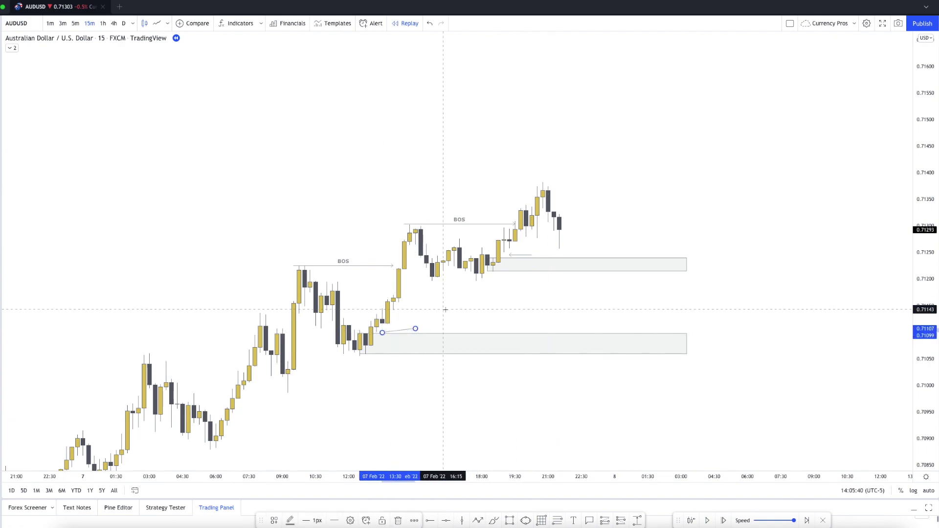
left_click(413, 330)
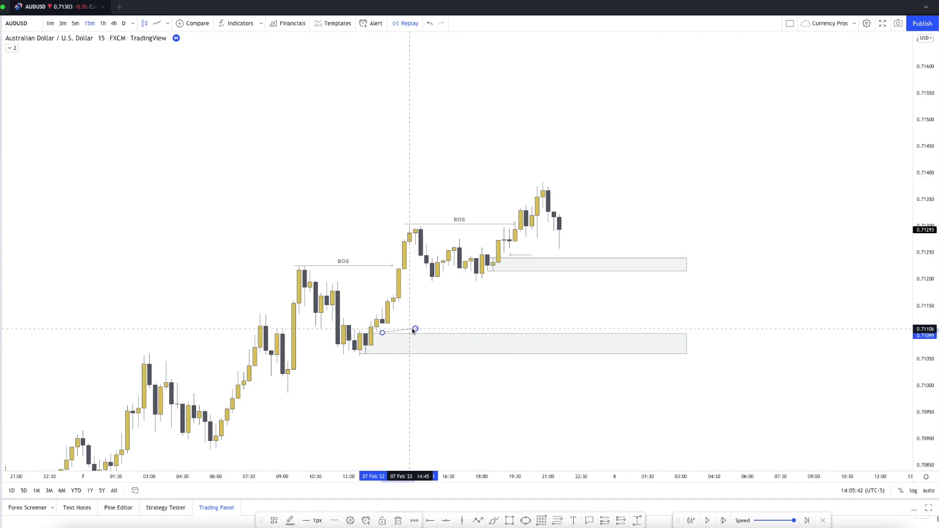
key("Delete")
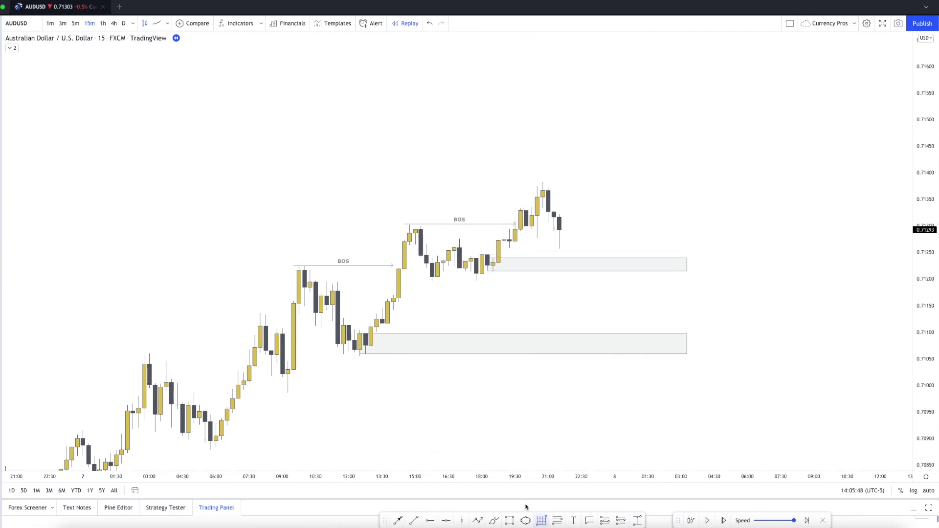
Draw a Gann box over the rally from the 0.71056 low to the 0.71382 high, and delete the upper demand zone
left_click(350, 356)
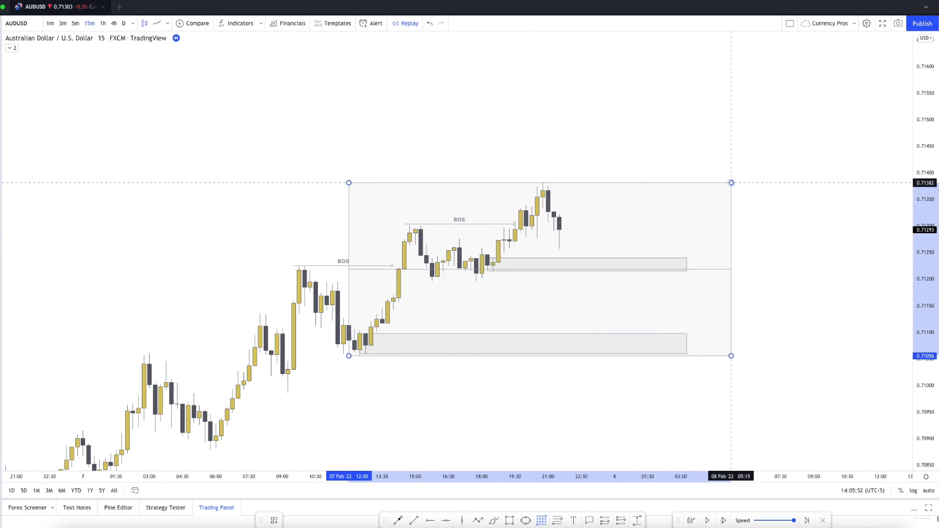
left_click(731, 182)
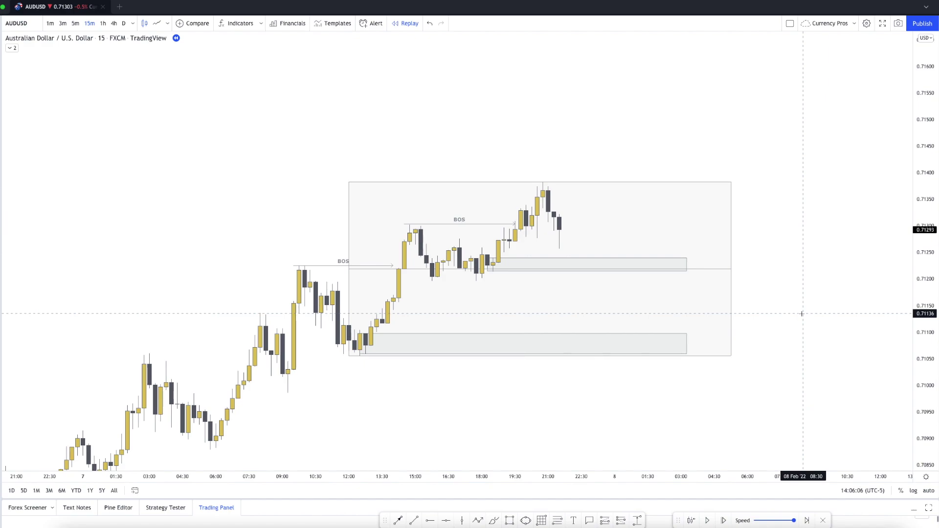
left_click(686, 258)
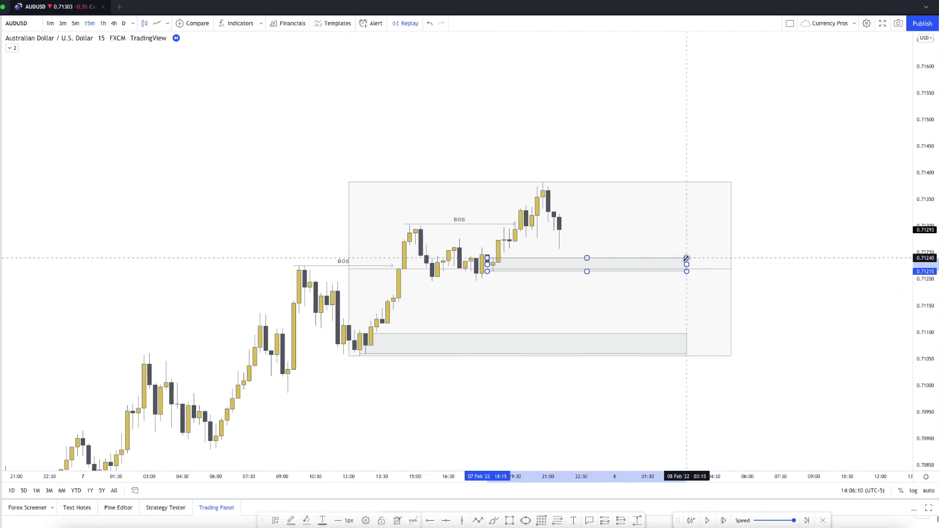
key("Delete")
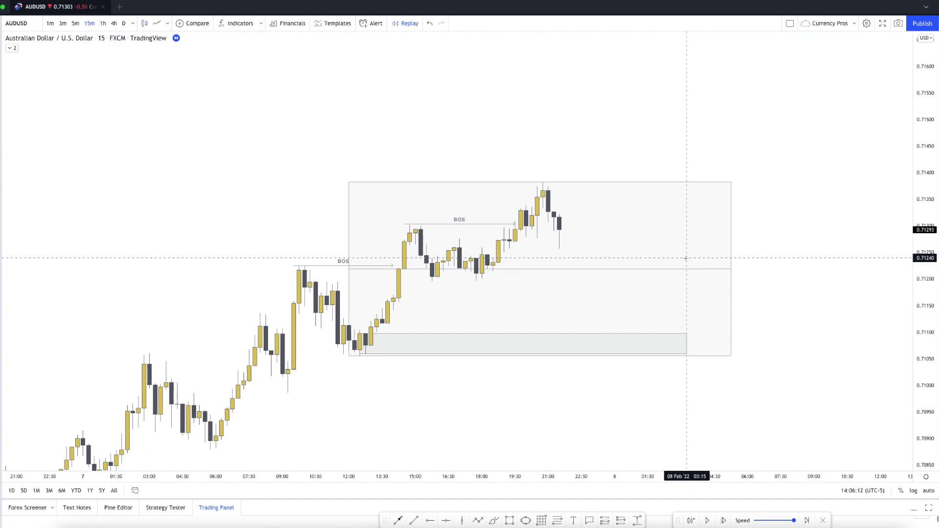
Draw a trend line under the equal lows at 0.71196 from 7 Feb 15:30 to 18:15, and apply the LQ Bottom template
scroll(815, 391, "right", 2)
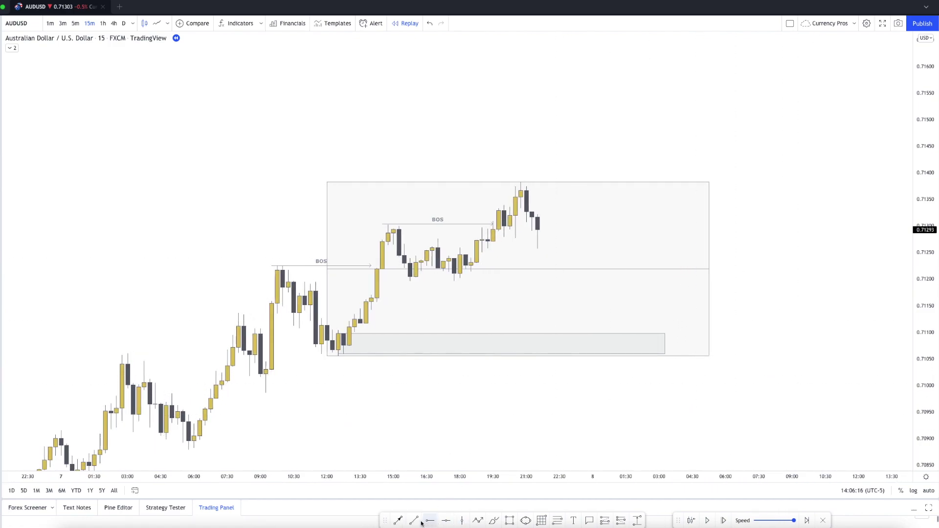
left_click(404, 281)
left_click(465, 281)
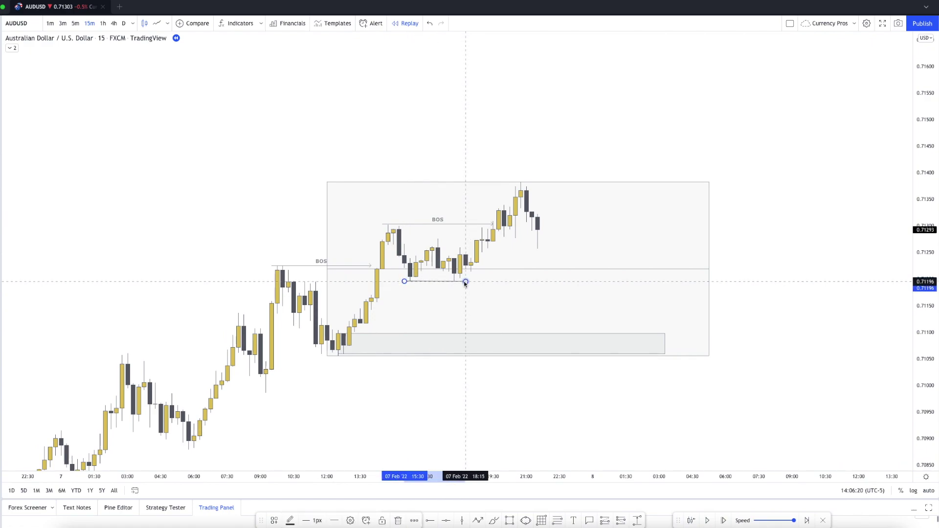
right_click(465, 282)
mouse_move(523, 310)
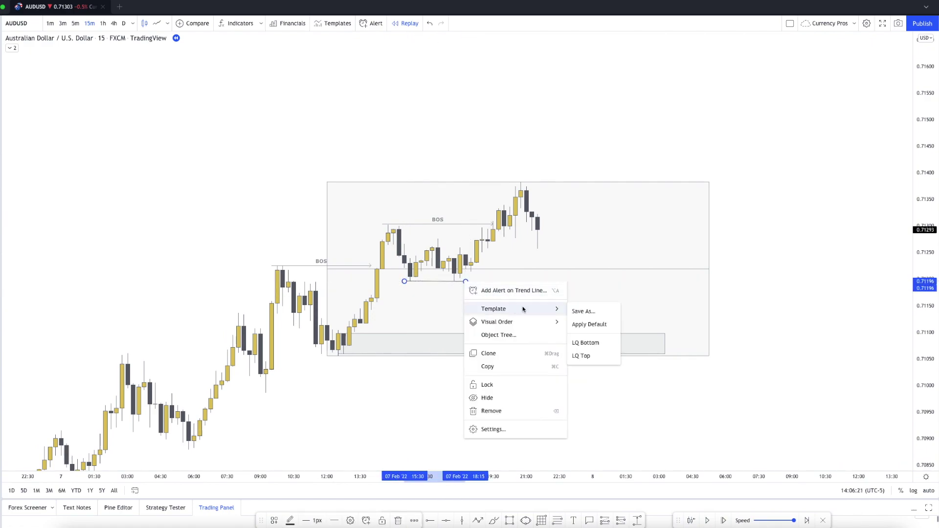
left_click(592, 344)
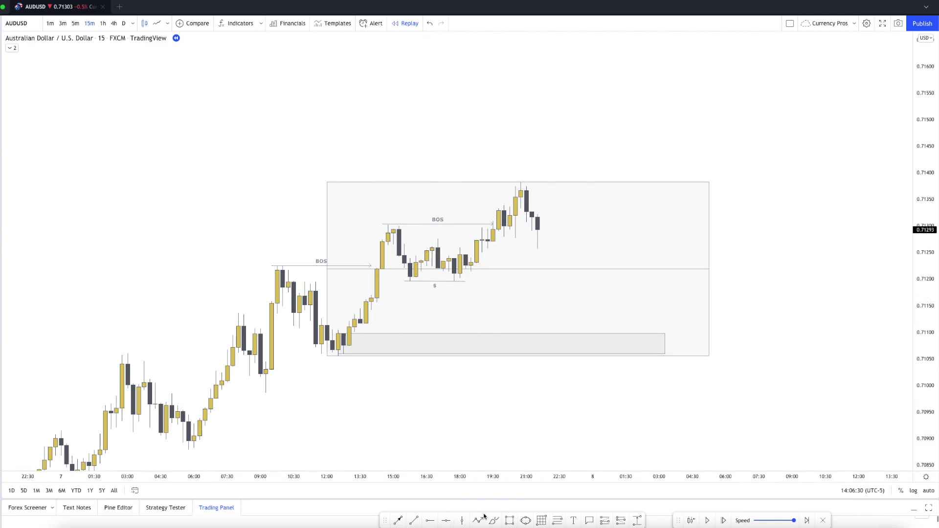
Brush temporary marks around the small candles before both rallies, remove them, and delete the liquidity line under the equal lows
left_click_drag(480, 259, 478, 259)
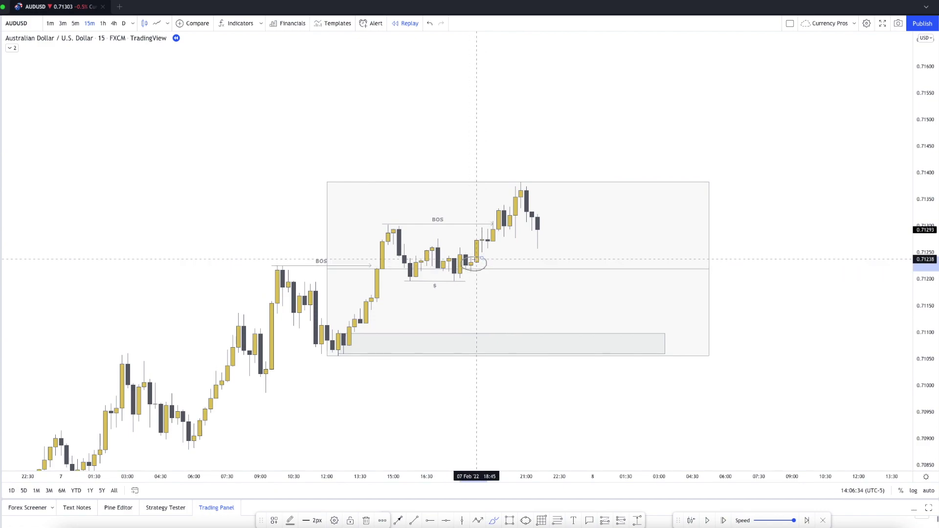
key("Delete")
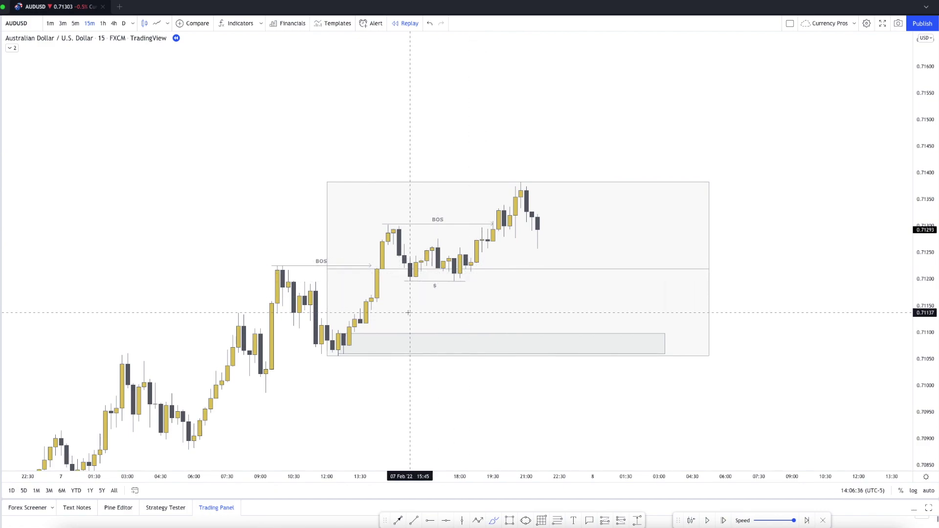
mouse_move(348, 334)
left_mouse_down()
mouse_move(352, 356)
mouse_move(366, 327)
left_mouse_up()
key("ctrl+z")
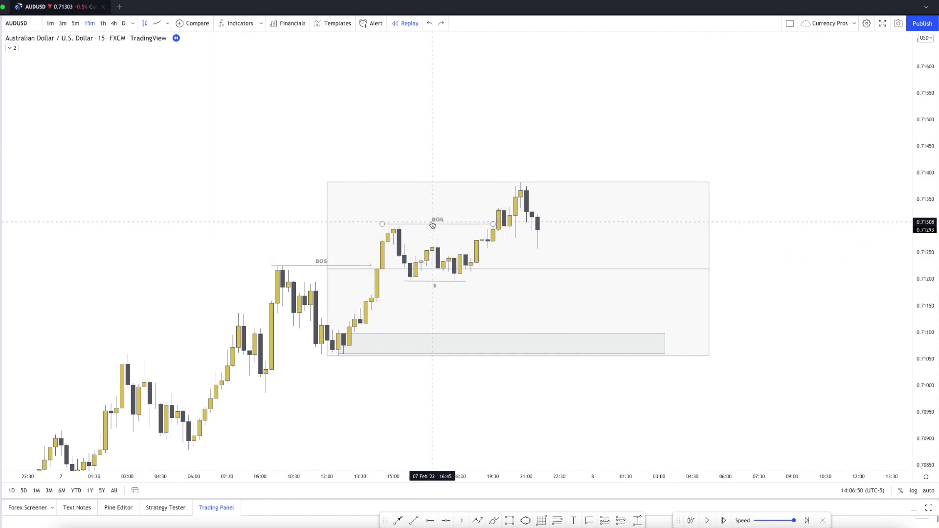
left_click(435, 286)
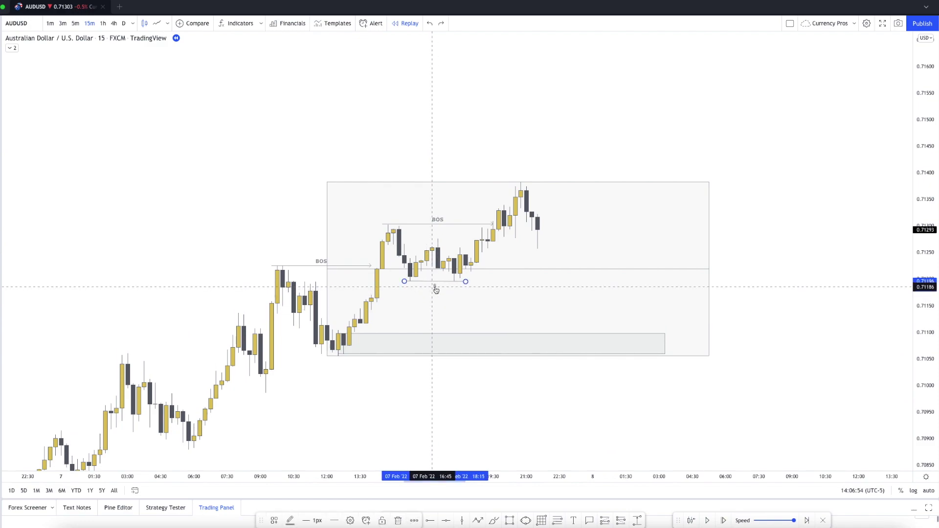
key("Delete")
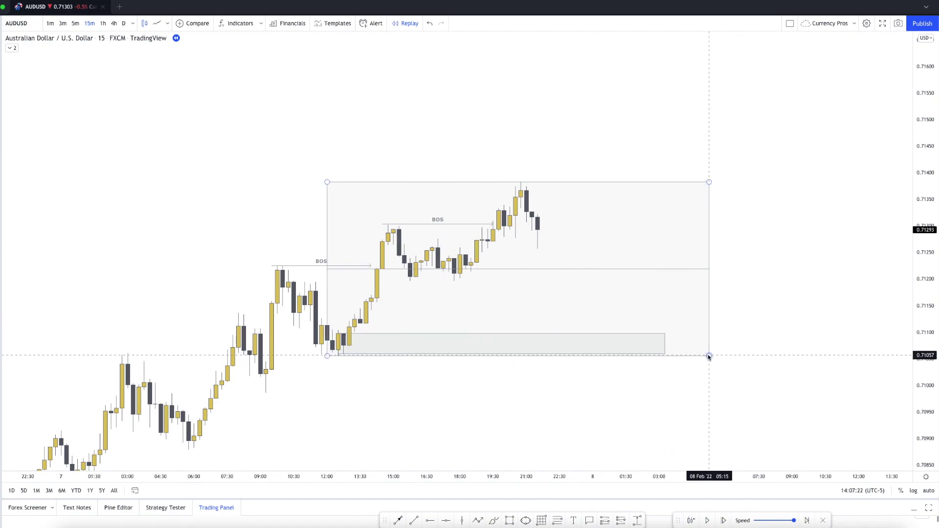
Shorten the Gann box to 8 Feb 04:45 and extend the remaining demand zone to 8 Feb 03:30
mouse_move(709, 356)
left_mouse_down()
mouse_move(526, 357)
mouse_move(578, 339)
mouse_move(534, 366)
mouse_move(698, 358)
left_mouse_up()
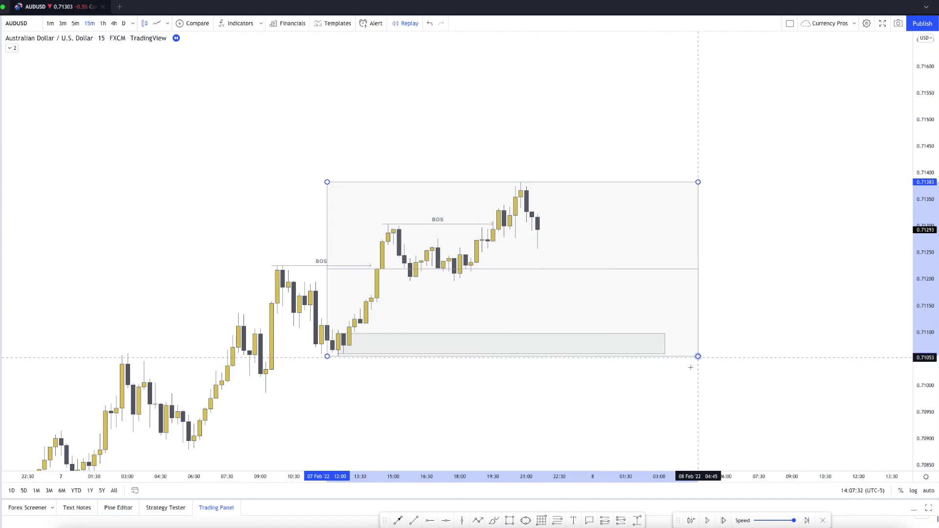
left_click(664, 343)
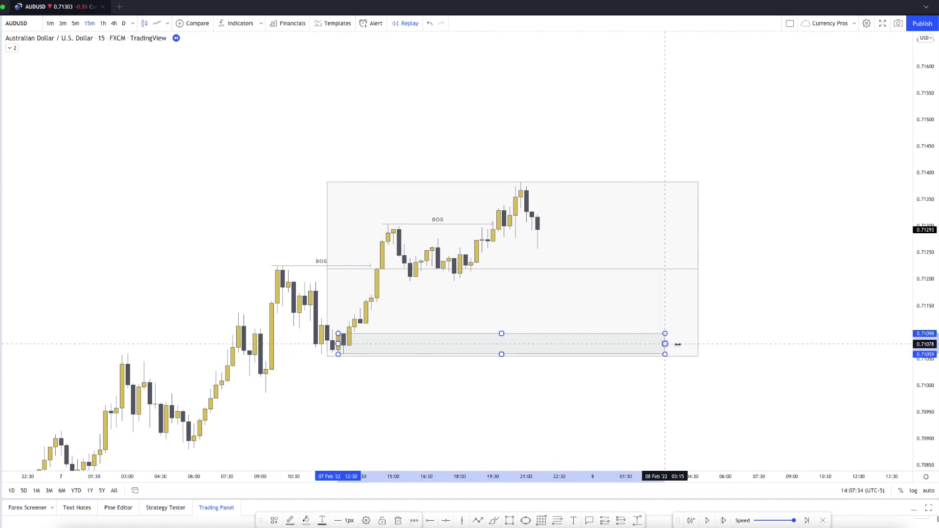
left_click_drag(665, 343, 670, 344)
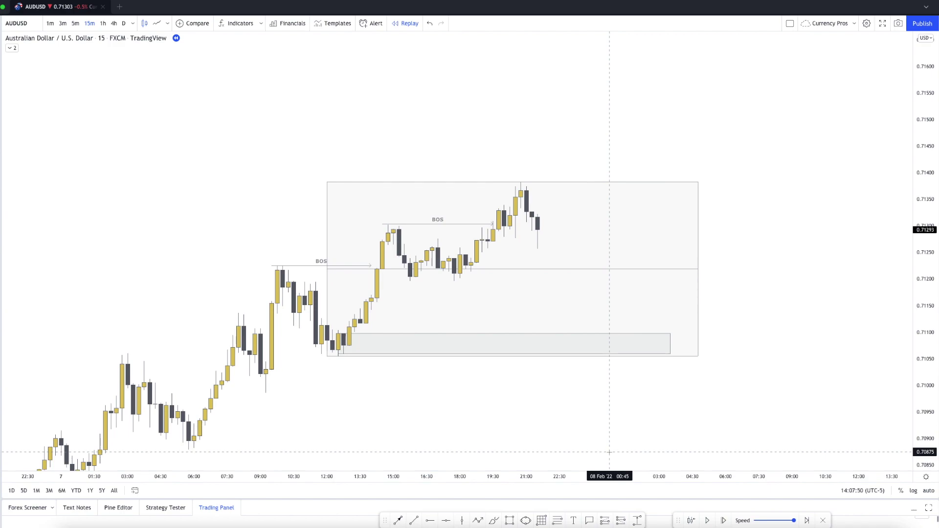
Delete the Gann box and extend the remaining demand zone to about 09:15 on 8 Feb
left_click(698, 356)
key("Delete")
left_click(669, 350)
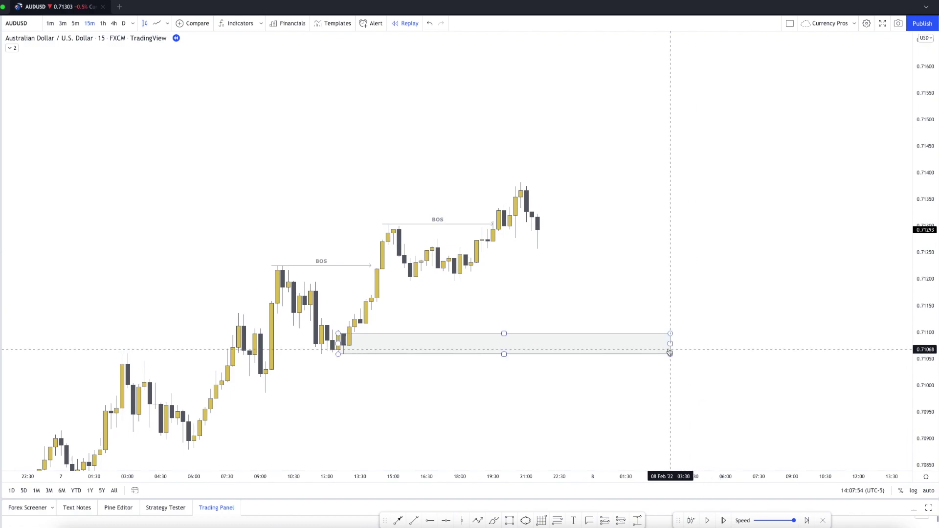
left_click_drag(669, 343, 796, 343)
left_click(740, 265)
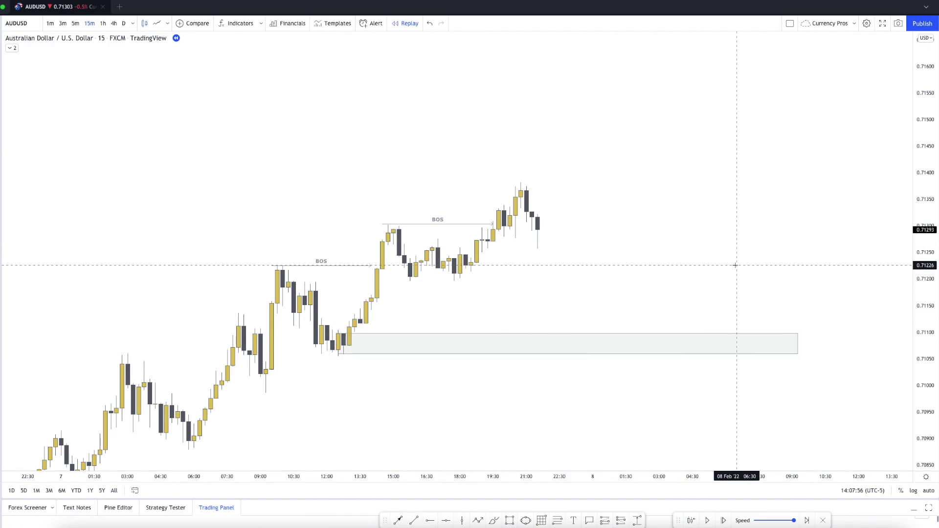
Measure the price range from the demand zone's upper edge at 0.71099 down to 0.71049 with a temporary measurement, and clear it
scroll(723, 265, "right", 2)
left_click(637, 520)
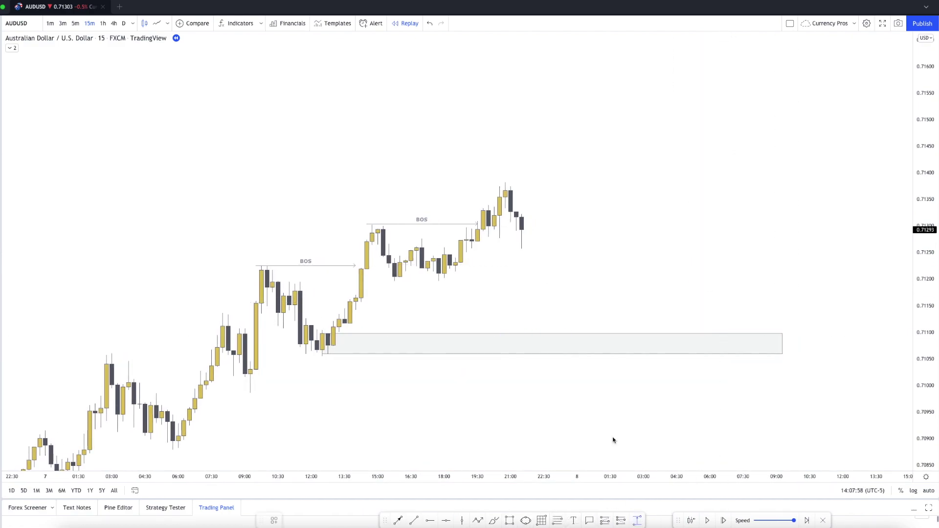
left_click(577, 333)
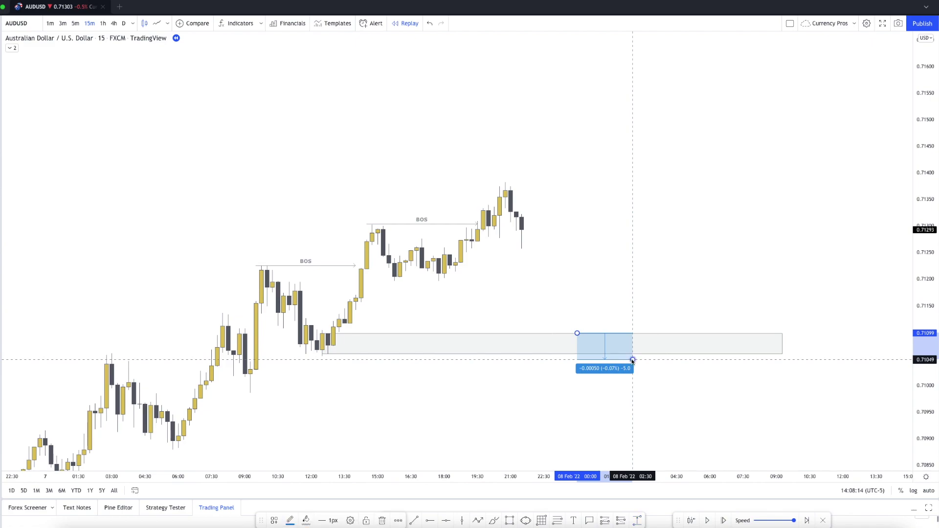
key("Escape")
Place a long position at 0.71098 from 8 Feb 01:45 to about 09:00, with its stop at 0.71048 below the demand zone
left_click(604, 520)
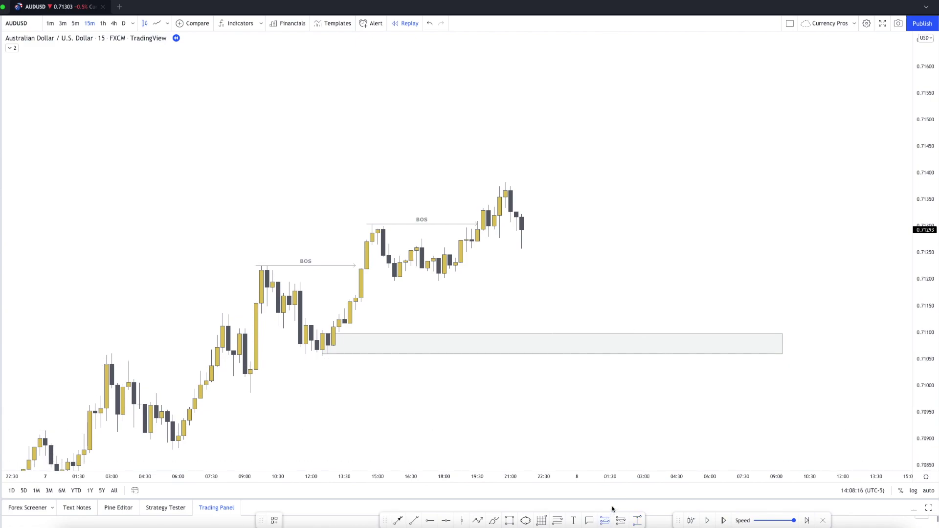
left_click(617, 334)
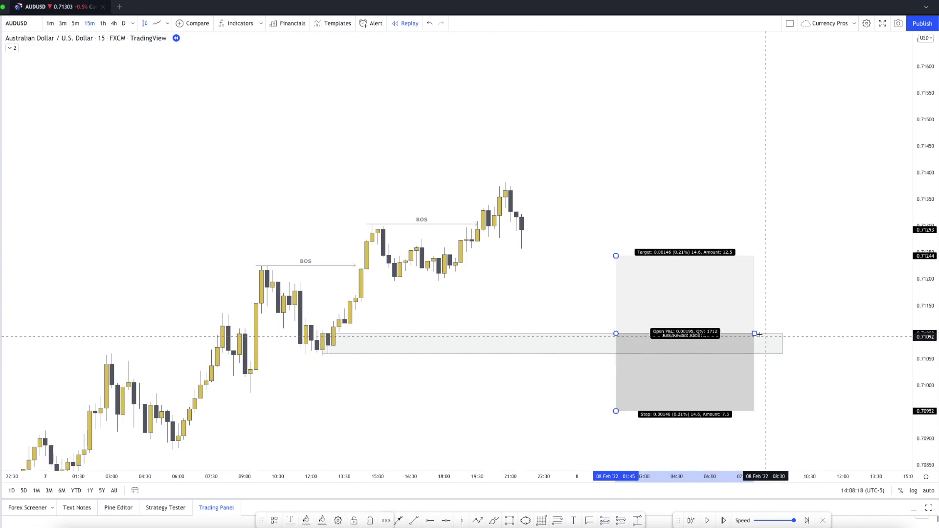
left_click_drag(754, 333, 776, 333)
left_click_drag(616, 410, 609, 361)
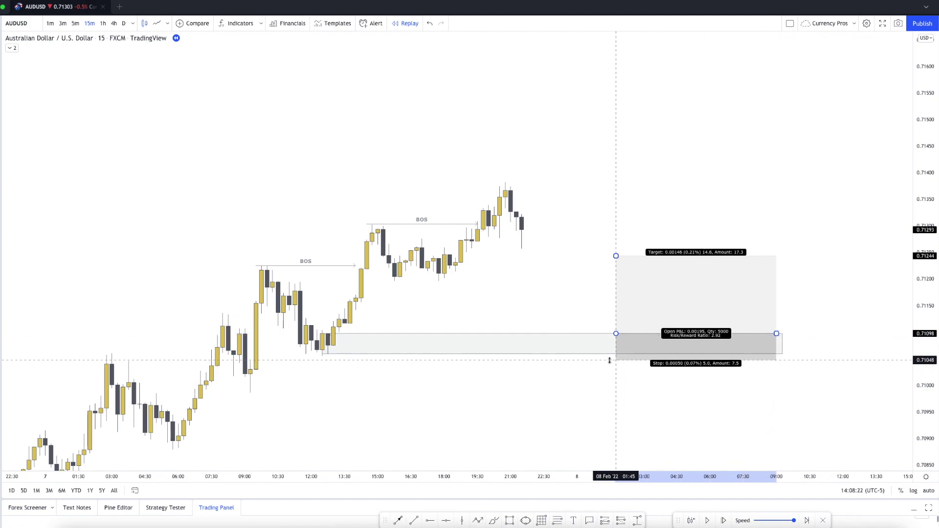
left_click(593, 360)
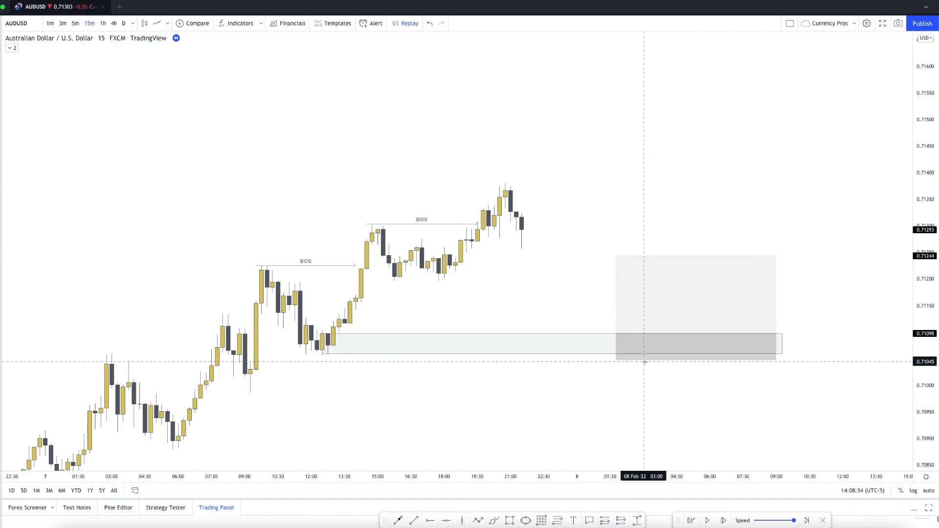
Raise the long position's target to the swing high at 0.71382 using a temporary horizontal ray, and delete the ray
left_click(429, 520)
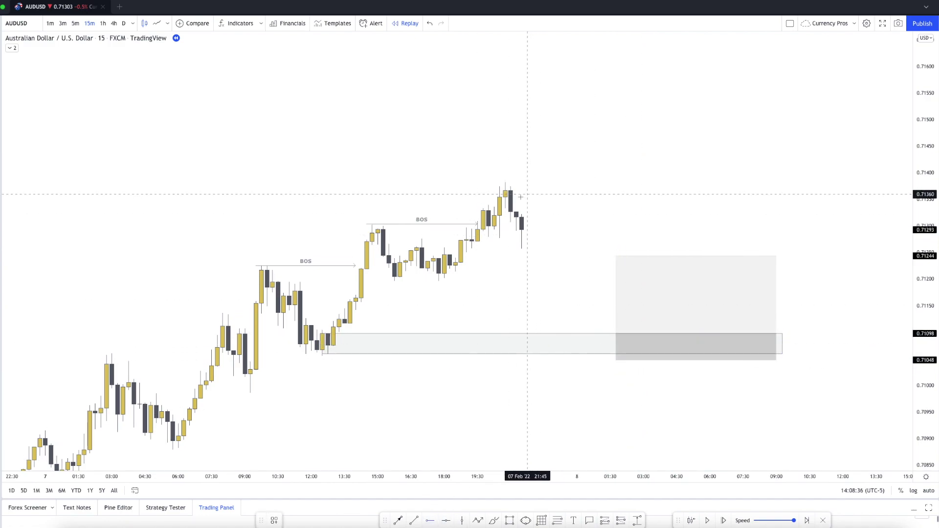
left_click(499, 182)
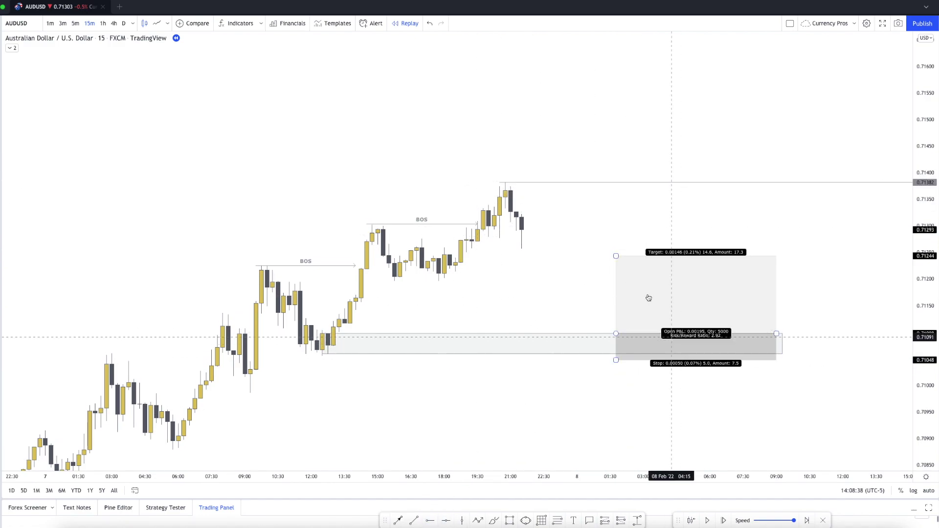
left_click(616, 256)
left_click_drag(616, 256, 589, 183)
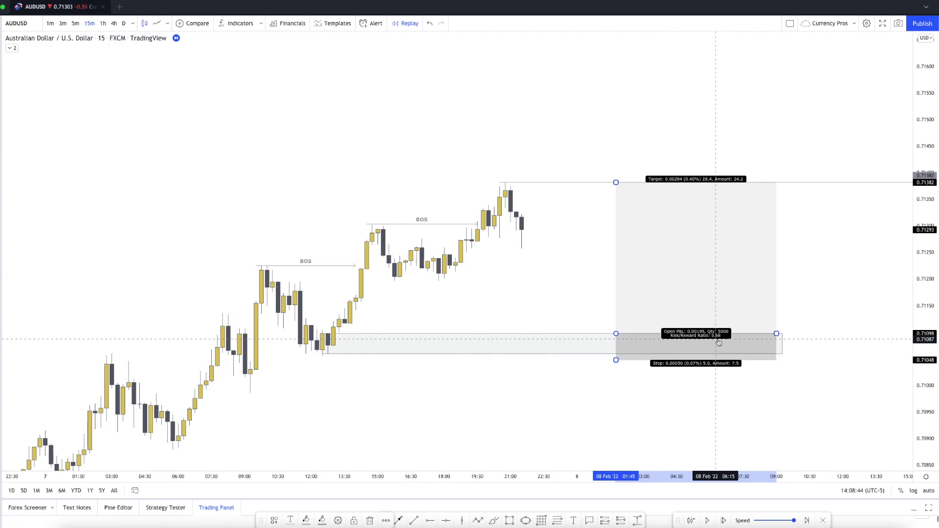
left_click(583, 185)
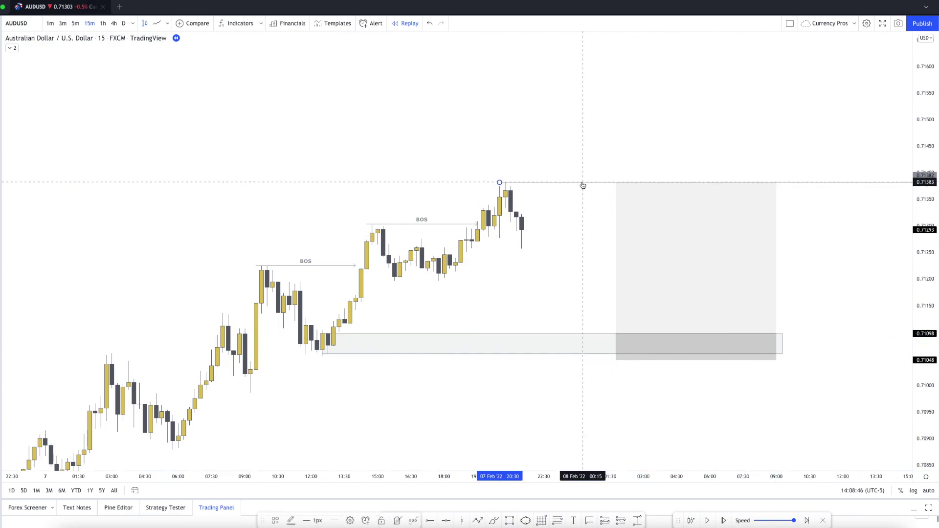
key("Delete")
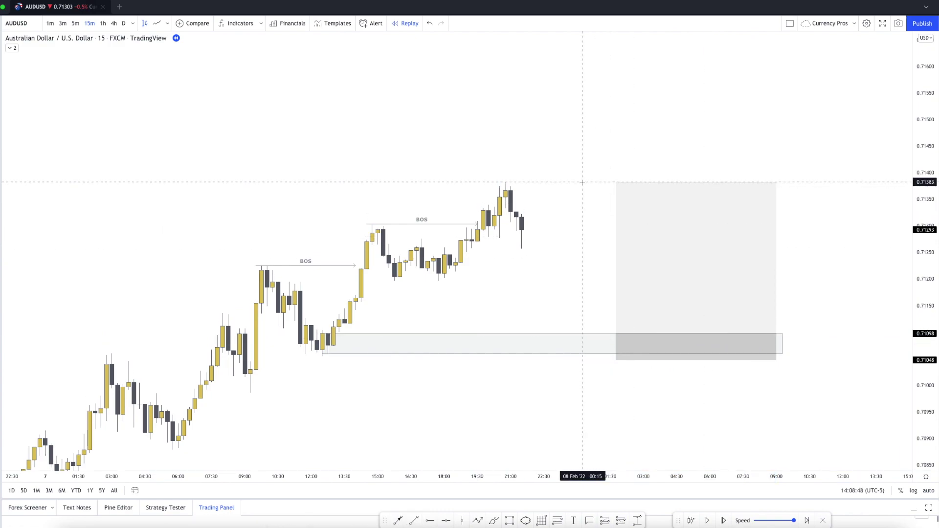
Check the long position's risk/reward ratio and advance the replay to the 8 Feb 00:15 candle, where price enters the demand zone
left_click(675, 310)
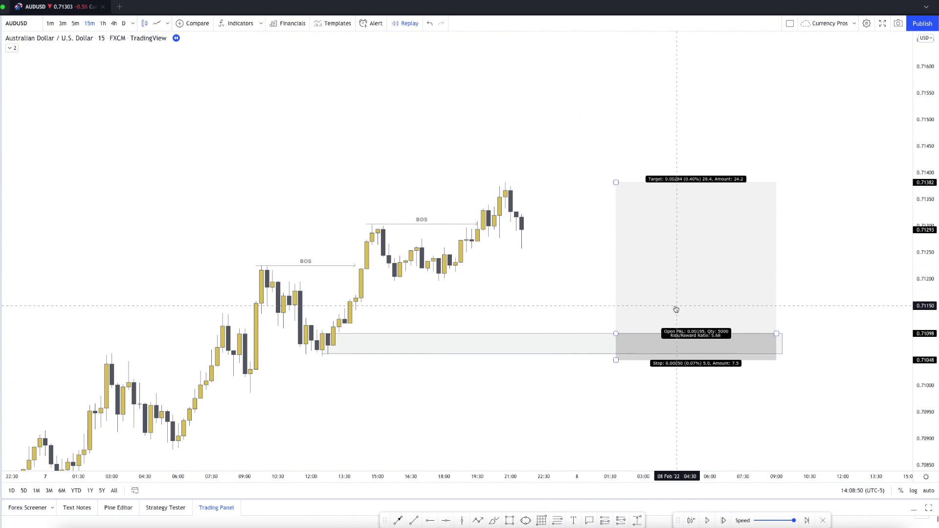
left_click(653, 368)
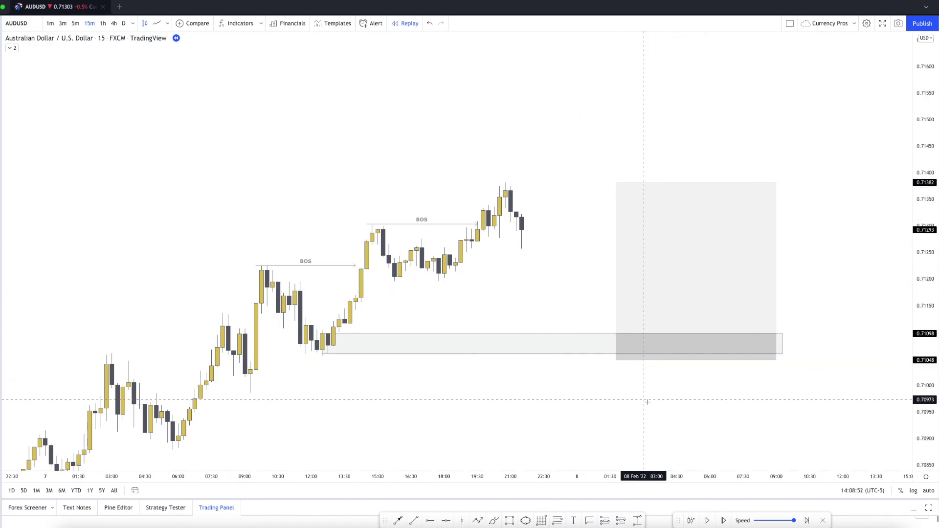
left_click(724, 520)
left_click(724, 521)
left_click(723, 521)
left_click(723, 521)
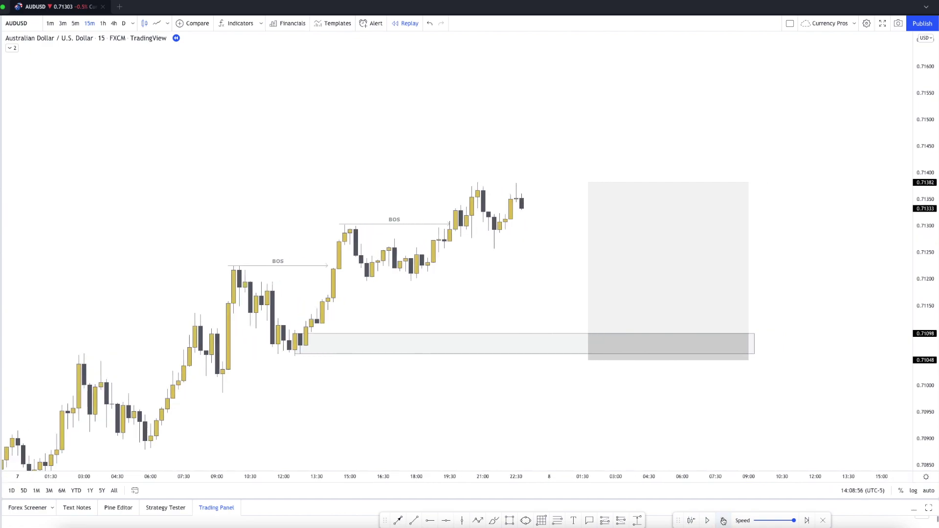
left_click(723, 521)
left_click(724, 520)
left_click(723, 520)
left_click(723, 520)
left_click(723, 520)
left_click(723, 520)
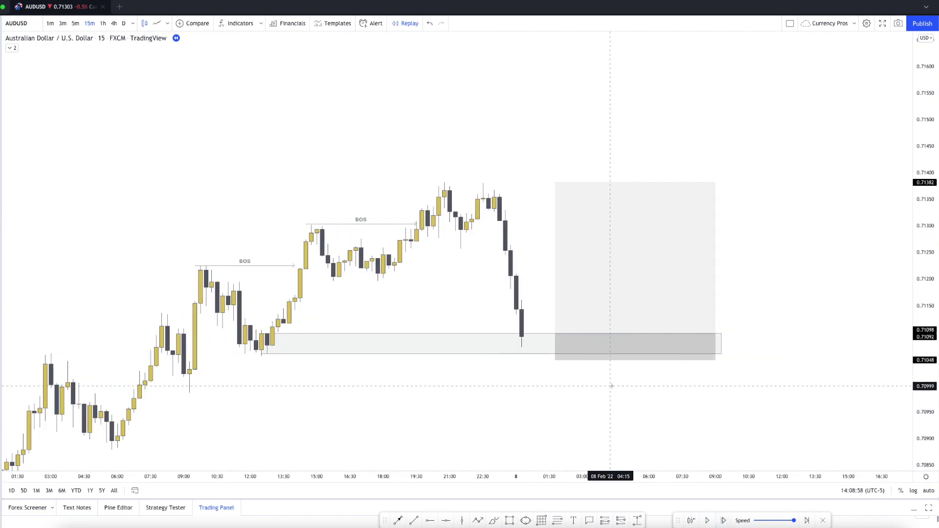
Mark the upper demand zone between 0.71242 and 0.71215 from 7 Feb 18:15 with a temporary rectangle, and delete it
left_click(509, 520)
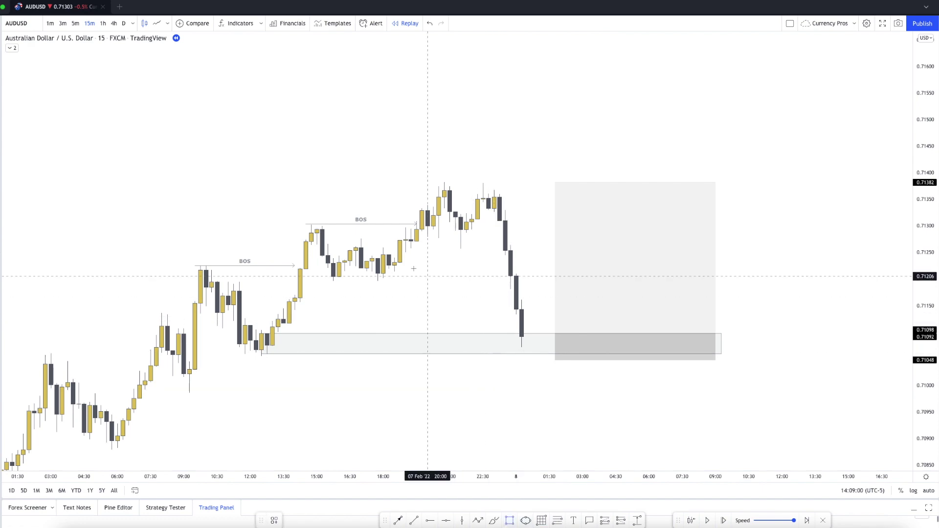
mouse_move(389, 257)
left_mouse_down()
mouse_move(423, 274)
mouse_move(531, 263)
mouse_move(521, 264)
left_mouse_up()
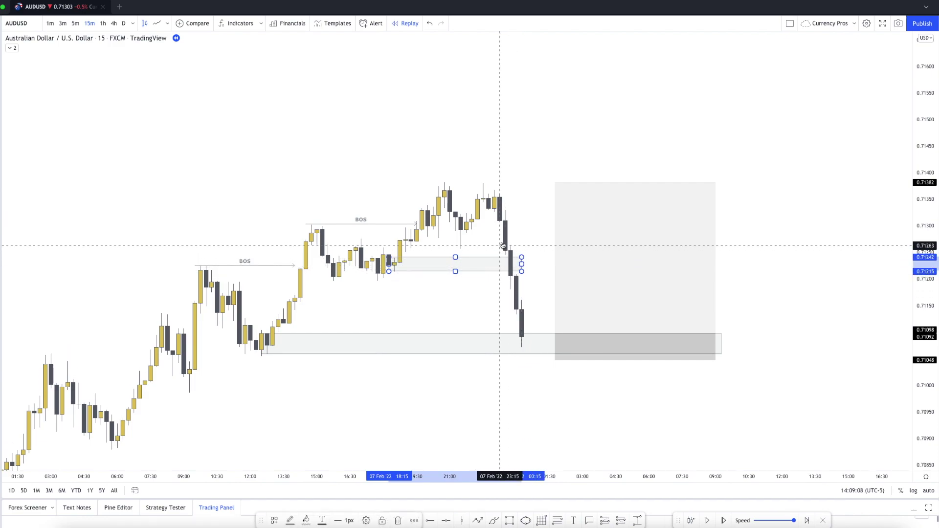
key("Delete")
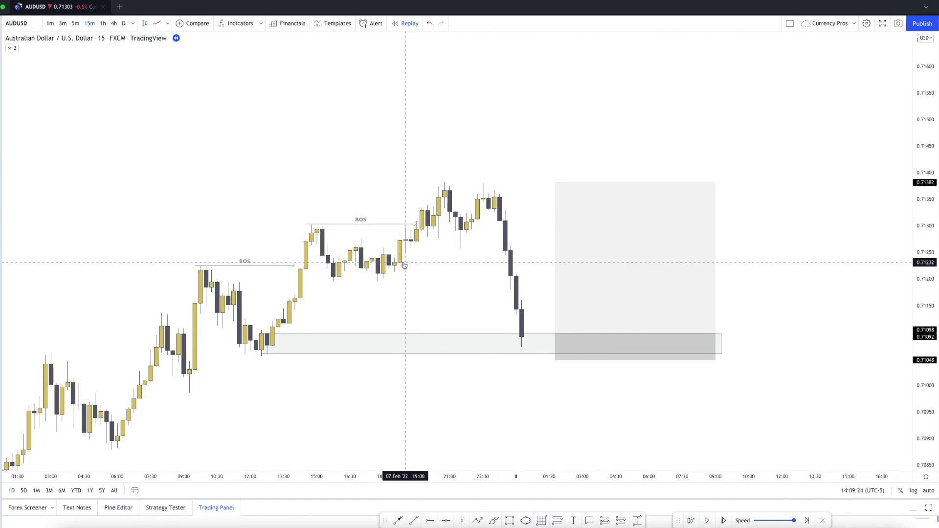
Shift the long position back in time to start at 8 Feb 00:15, and advance the replay to about 01:00
left_click(591, 283)
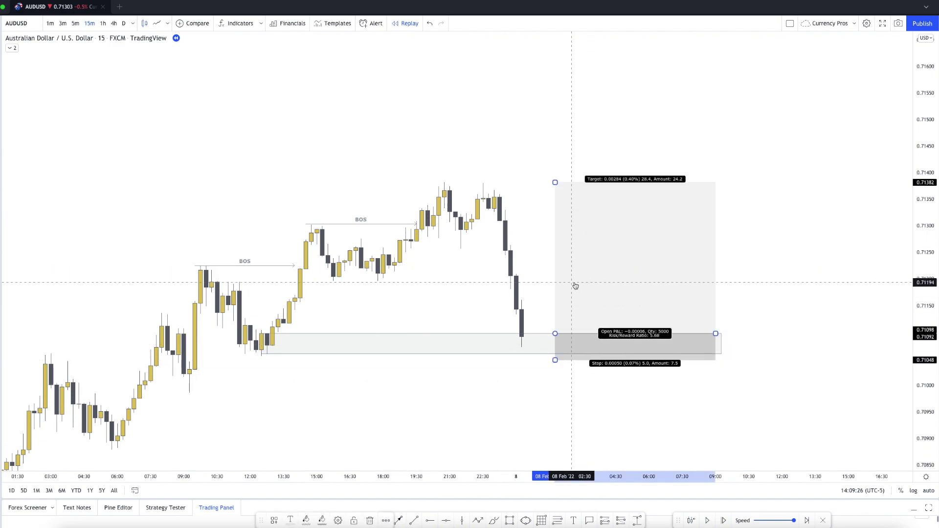
left_click_drag(591, 283, 575, 285)
key("Left")
key("Left")
key("Left")
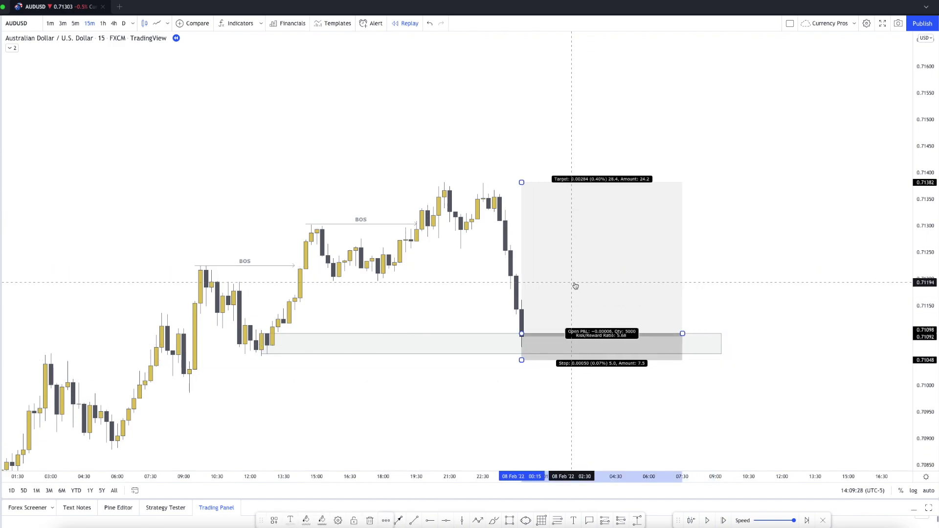
left_click(654, 391)
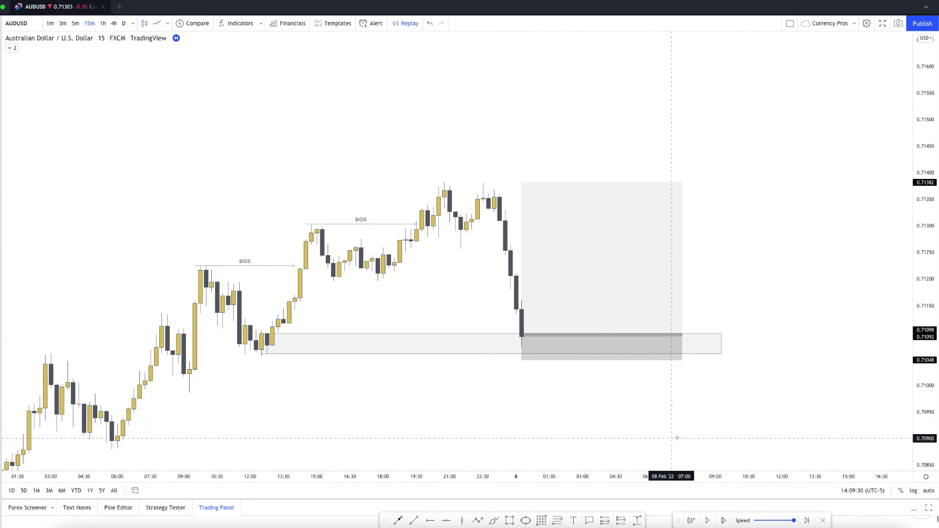
left_click(724, 521)
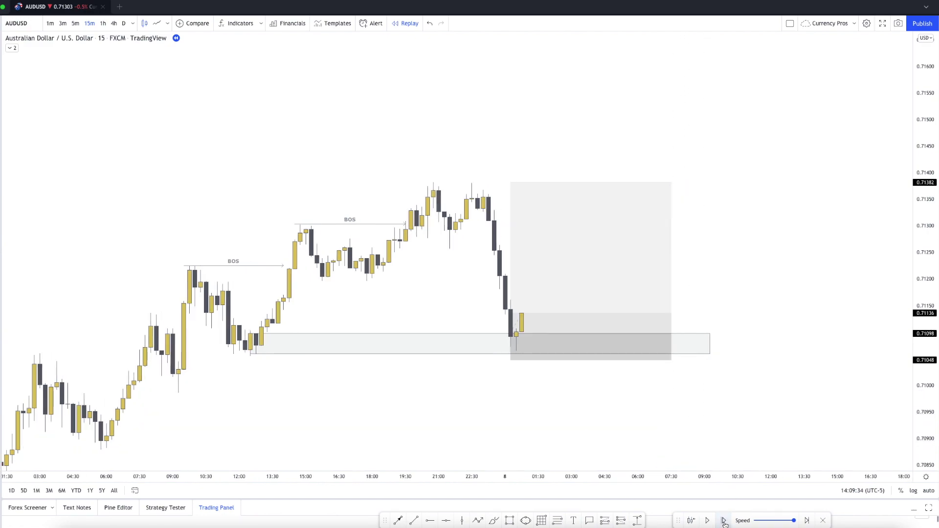
left_click(723, 521)
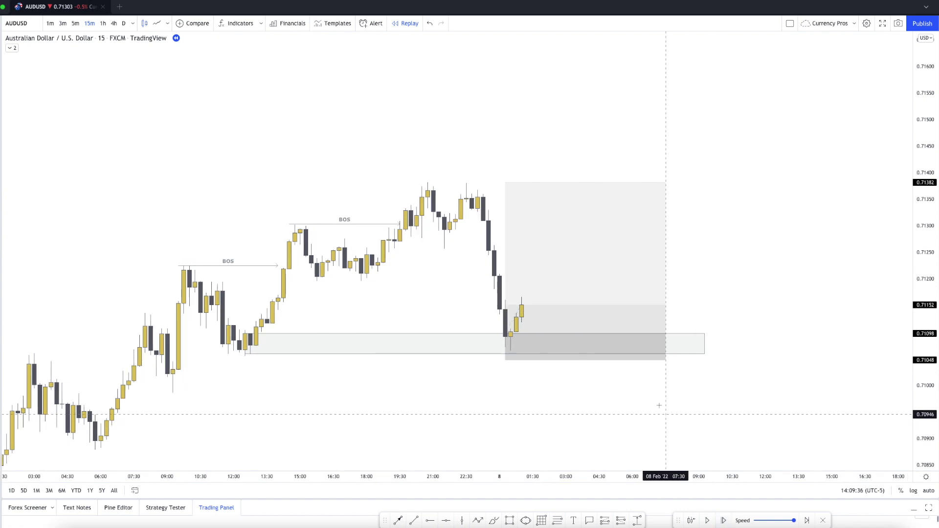
Measure the price range from the demand zone's upper edge at 0.71098 down to the entry candles' low, and clear the measurement
left_click(639, 521)
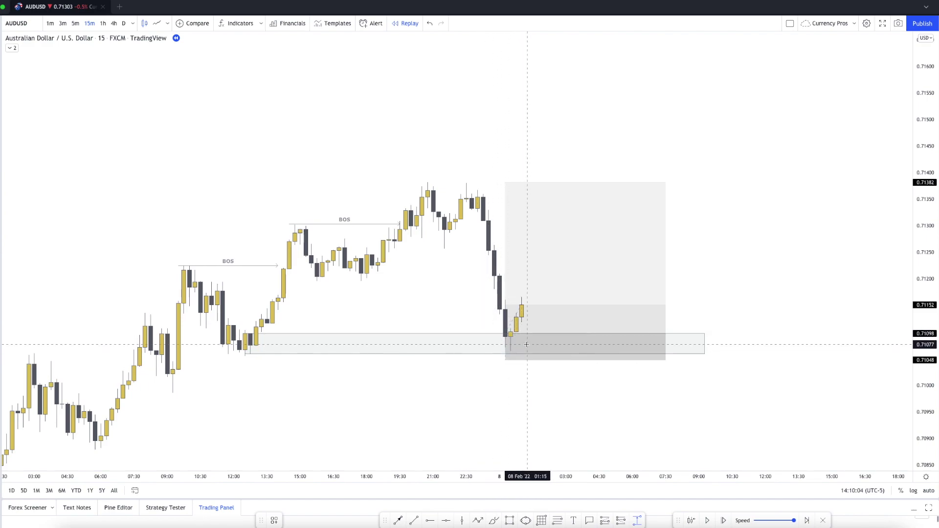
left_click(466, 334, "shift")
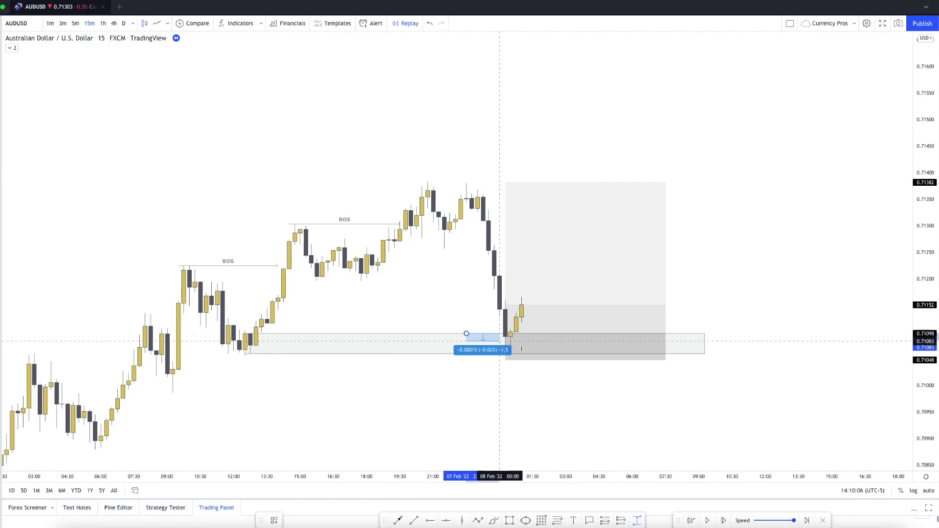
left_click(521, 350)
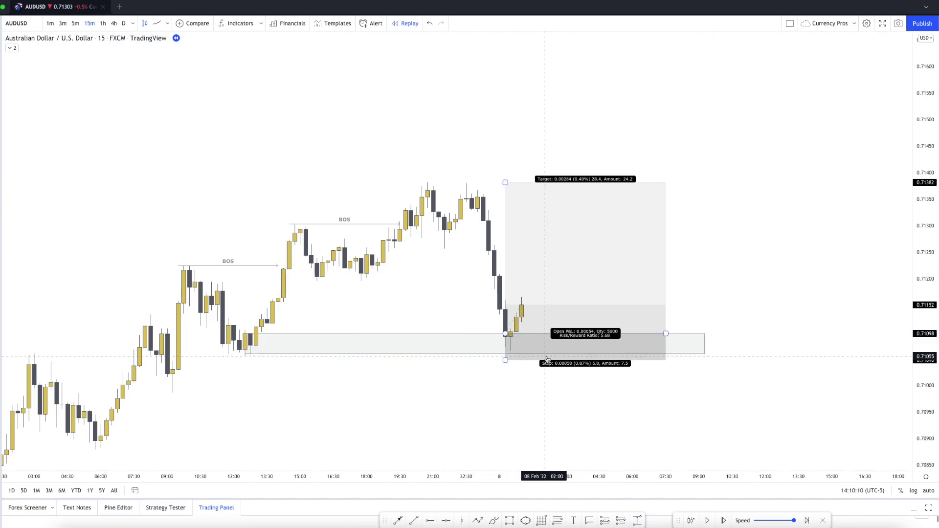
left_click(541, 409)
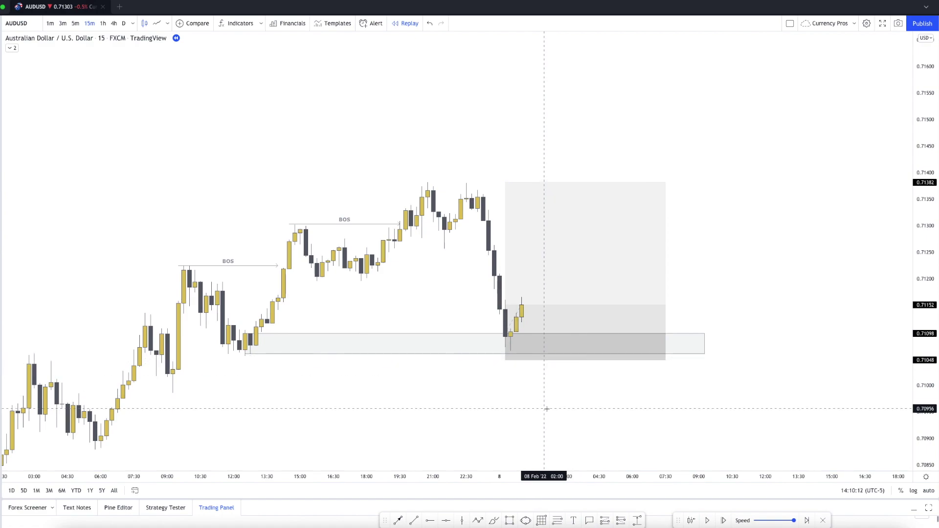
Advance the replay candle by candle to about 08:45 on 8 Feb to follow the open long position
left_click(723, 521)
left_click(724, 521)
left_click(724, 520)
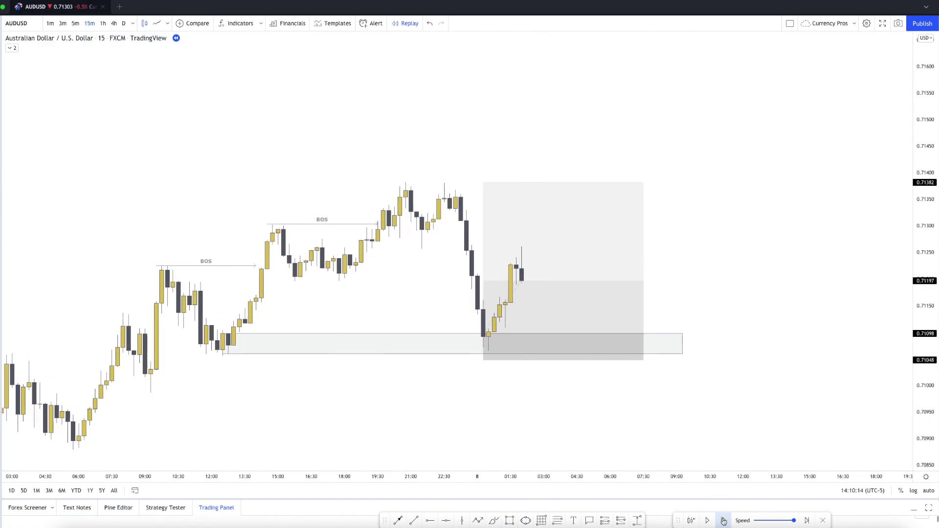
left_click(724, 521)
left_click(724, 521)
left_click(724, 520)
left_click(724, 520)
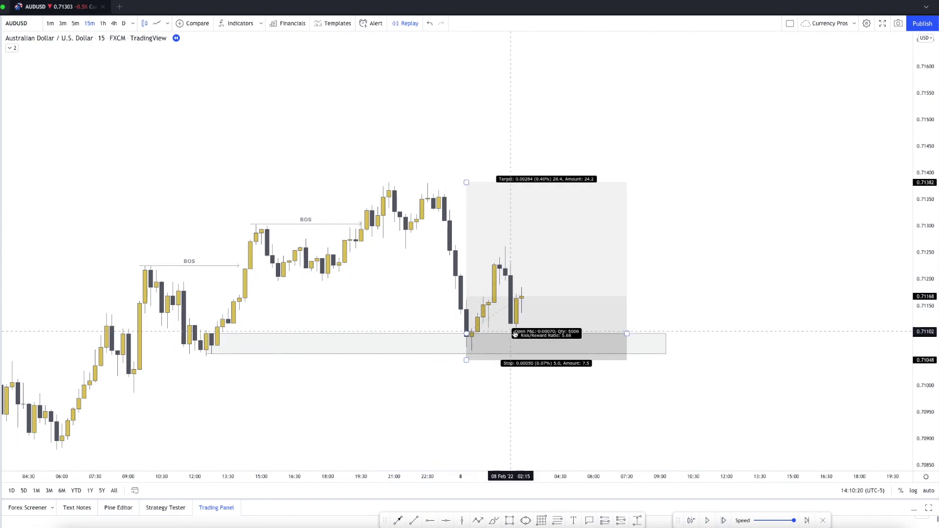
left_click(725, 521)
left_click(725, 522)
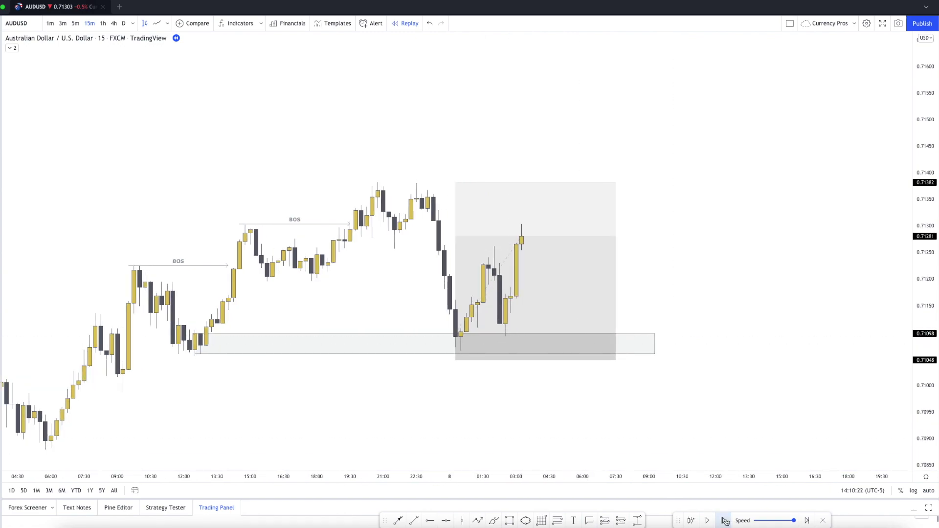
left_click(725, 522)
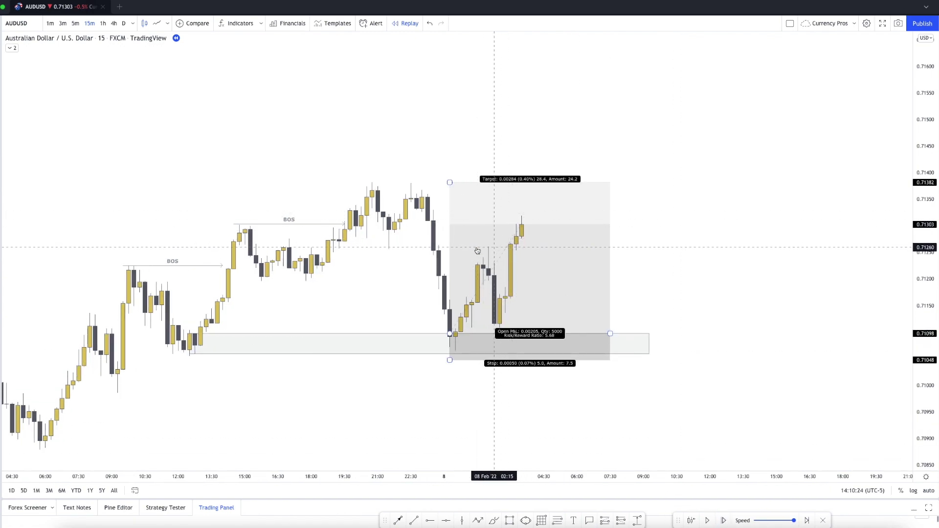
left_click(724, 521)
left_click(724, 521)
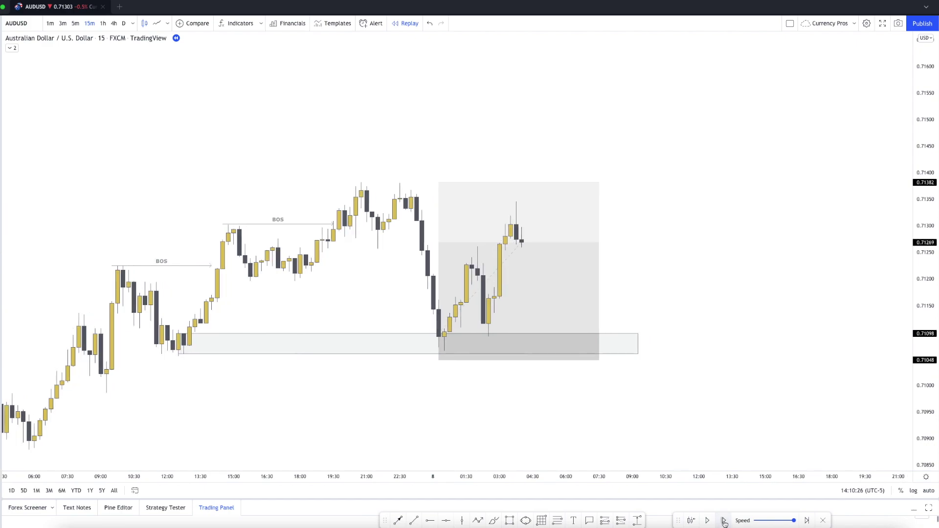
left_click(724, 521)
left_click(725, 521)
left_click(725, 521)
left_click(724, 521)
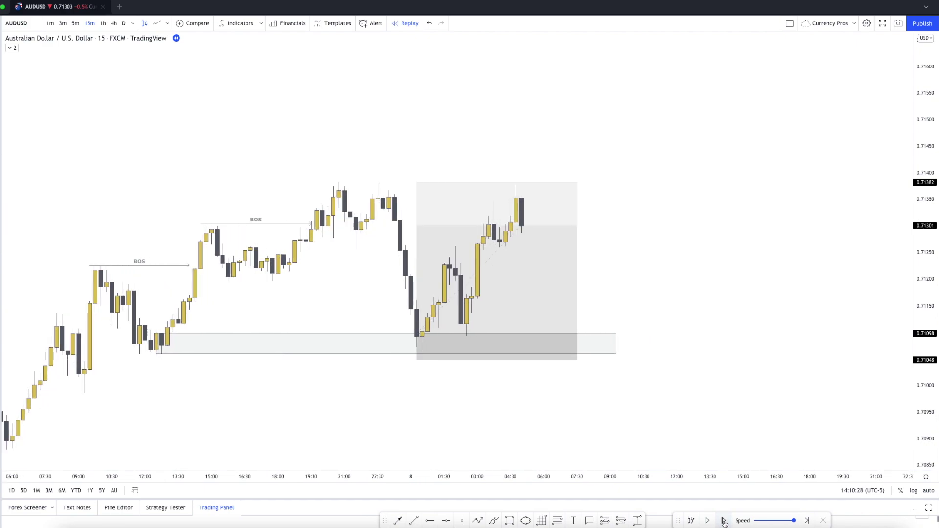
left_click(724, 521)
left_click(724, 521)
left_click(724, 521)
left_click(724, 521)
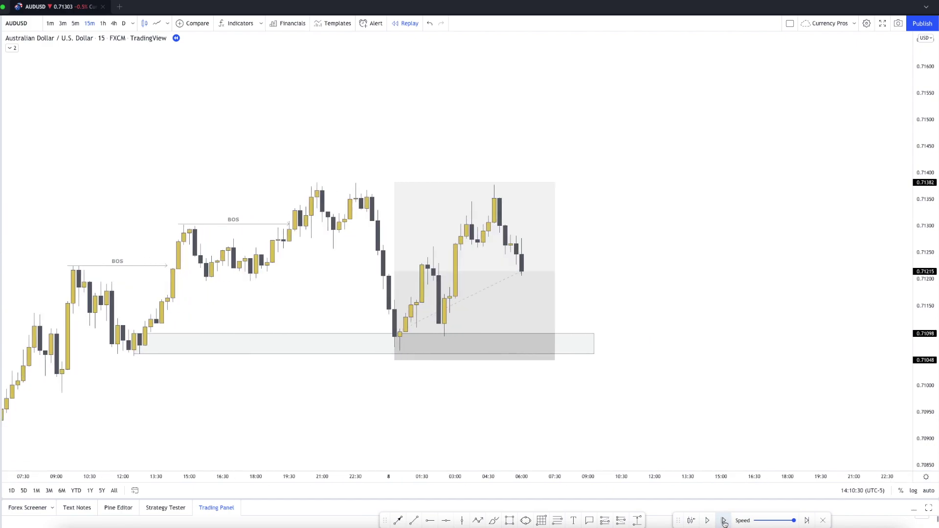
left_click(724, 521)
left_click(724, 521)
left_click(724, 522)
left_click(724, 522)
left_click(724, 521)
left_click(724, 522)
left_click(724, 521)
left_click(724, 521)
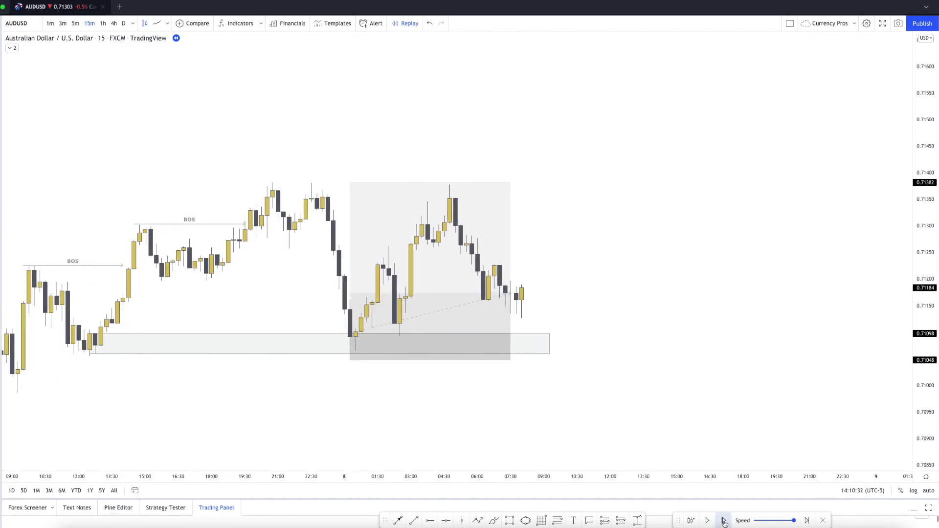
left_click(724, 522)
left_click(725, 521)
left_click(725, 522)
Extend the demand zone to about 14:00 on 8 Feb and the long position to about 12:30
left_click(533, 343)
left_click_drag(533, 343, 638, 343)
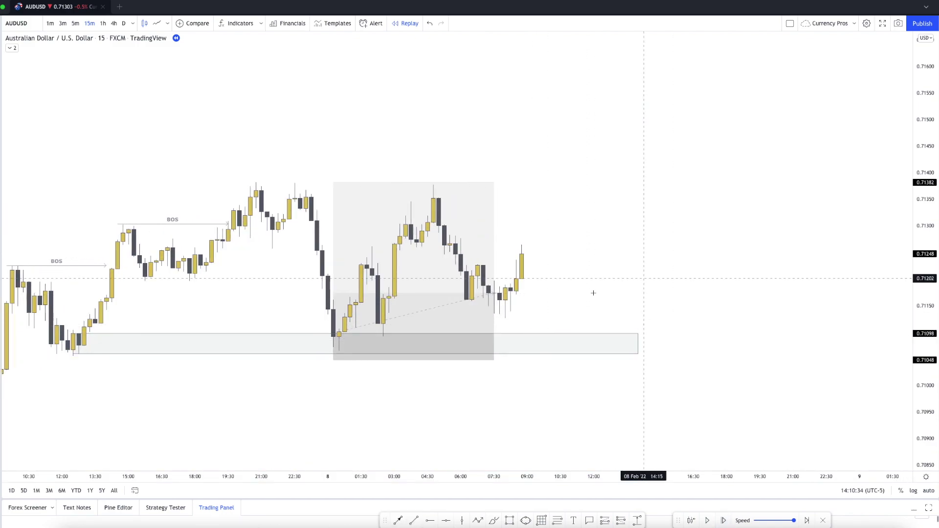
left_click(494, 333)
left_click_drag(493, 333, 605, 332)
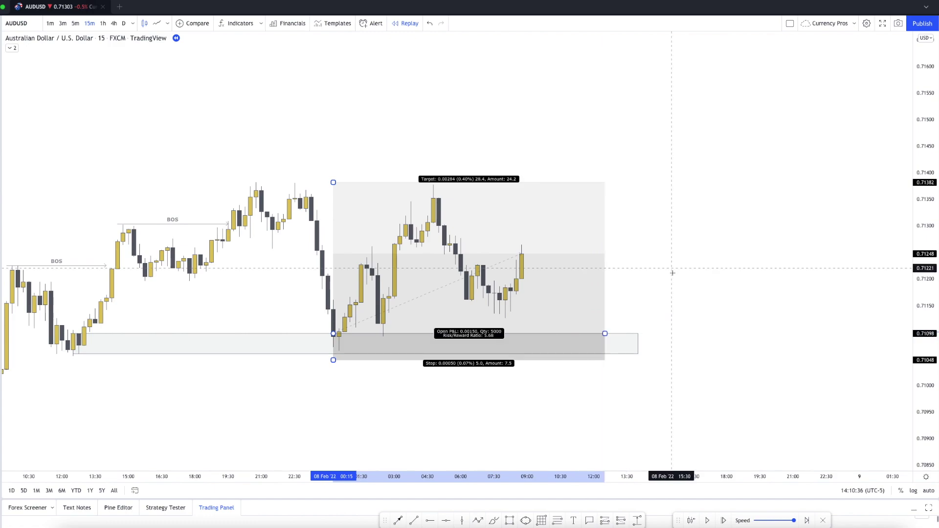
left_click(716, 401)
Advance the replay candle by candle to about 11:30 on 8 Feb
left_click(722, 521)
left_click(723, 522)
left_click(723, 521)
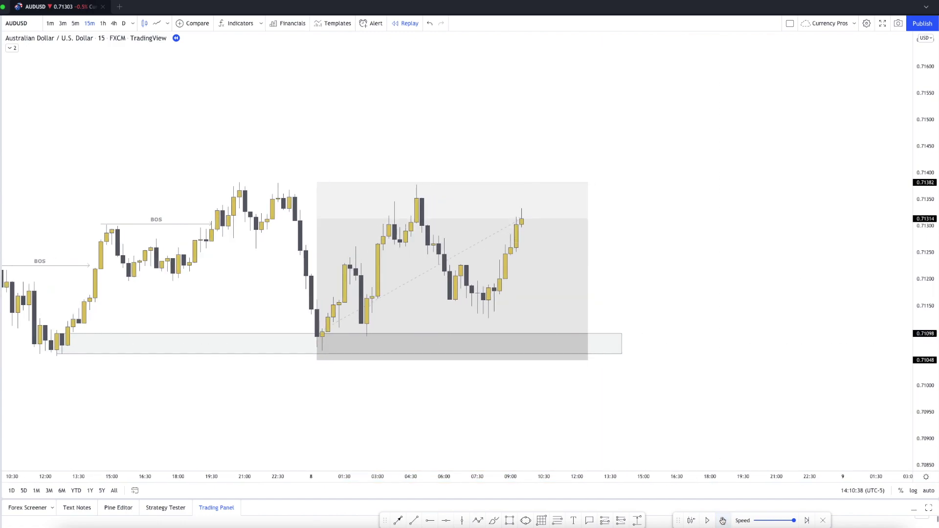
left_click(723, 522)
left_click(724, 522)
left_click(723, 521)
left_click(724, 521)
left_click(723, 521)
left_click(723, 521)
left_click(724, 522)
left_click(723, 521)
Extend the long position to about 14:00 on 8 Feb and advance the replay past the 0.71382 target to that time
left_click(544, 334)
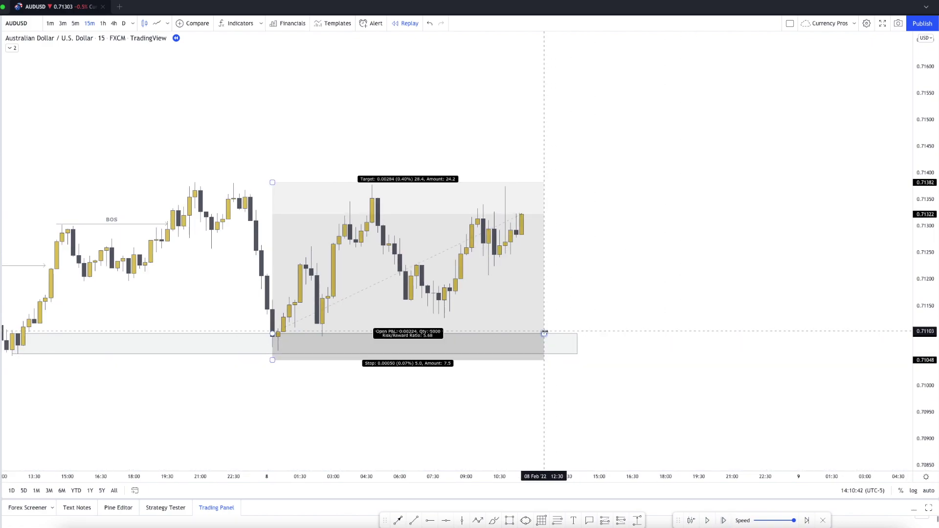
left_click_drag(543, 333, 577, 333)
left_click(724, 521)
left_click(723, 521)
left_click(725, 521)
left_click(724, 521)
left_click(724, 521)
left_click(724, 520)
left_click(725, 520)
left_click(725, 520)
left_click(587, 240)
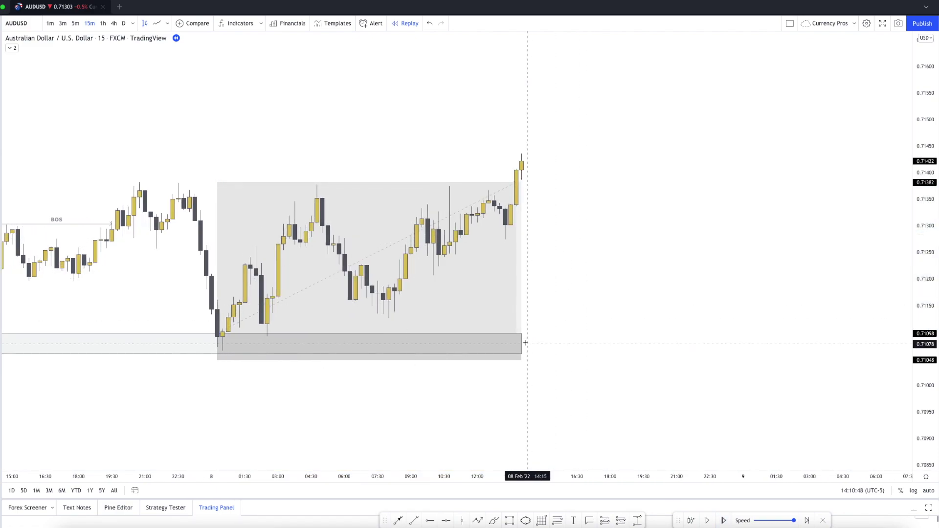
Trim the long position's end to about 13:45 on 8 Feb, and bring the whole trade setup into view
left_click_drag(521, 333, 517, 334)
left_click(562, 303)
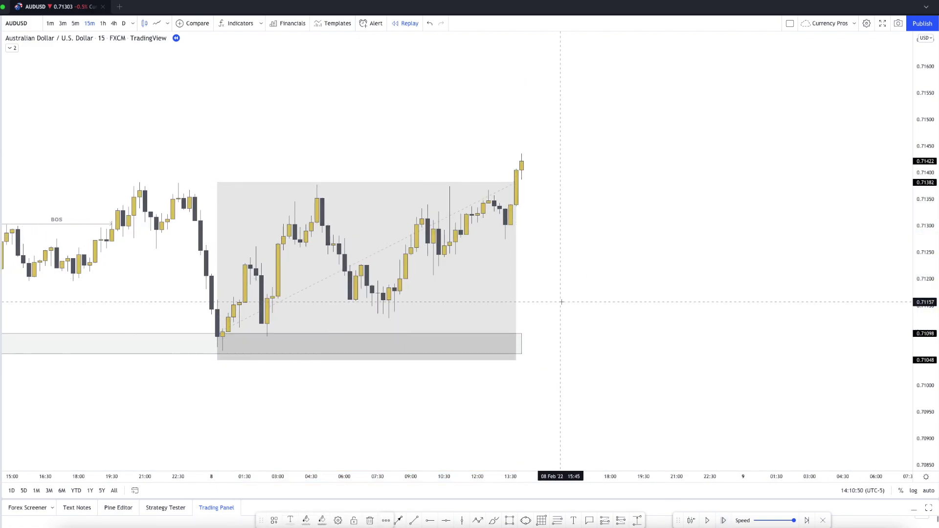
scroll(563, 305, "down", 3)
left_click_drag(564, 306, 641, 332)
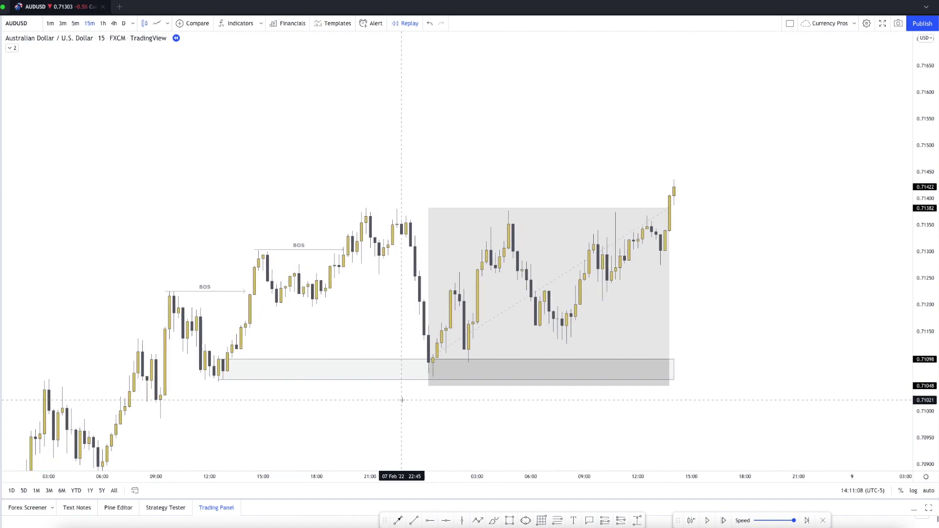
left_click_drag(402, 403, 473, 411)
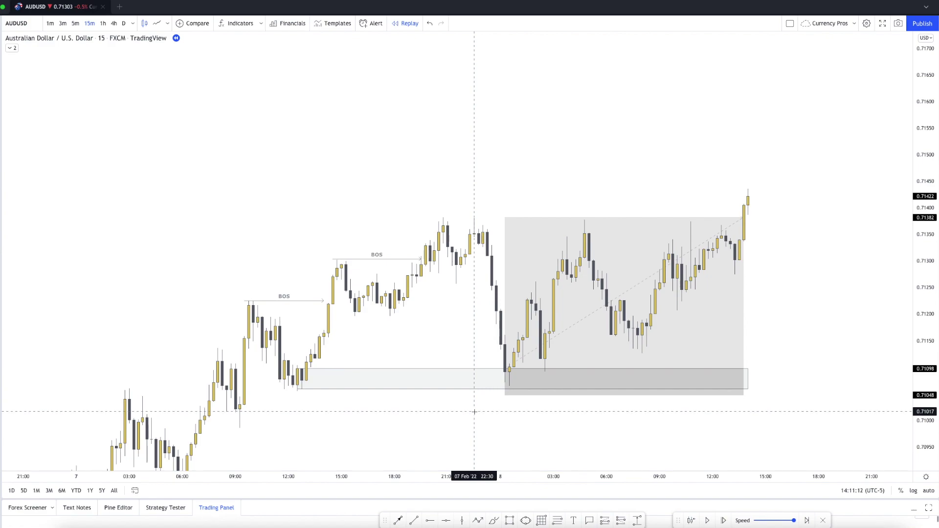